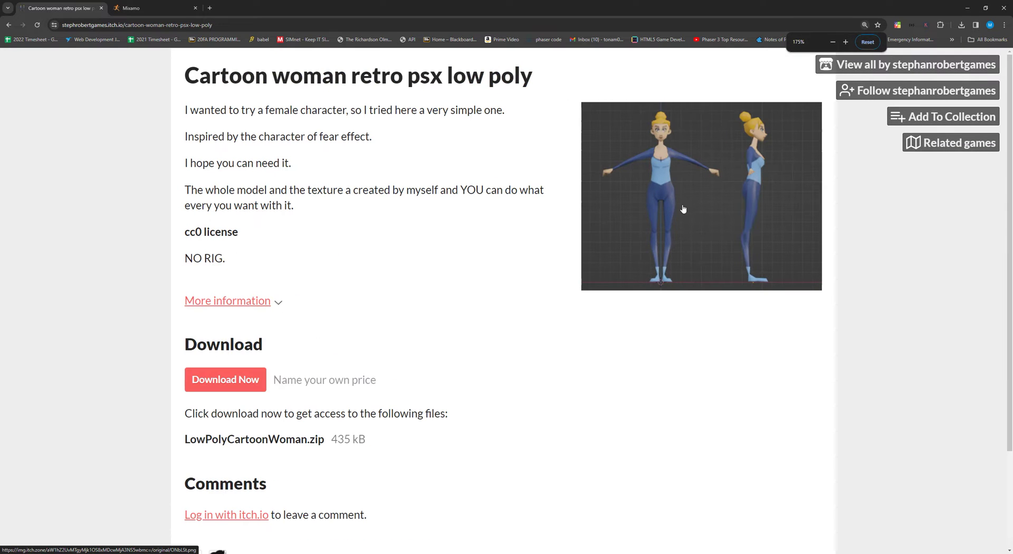
# Browse the itch.io page for the Cartoon woman retro psx low poly model
pyautogui.rightClick(680, 176)
pyautogui.click(569, 162)
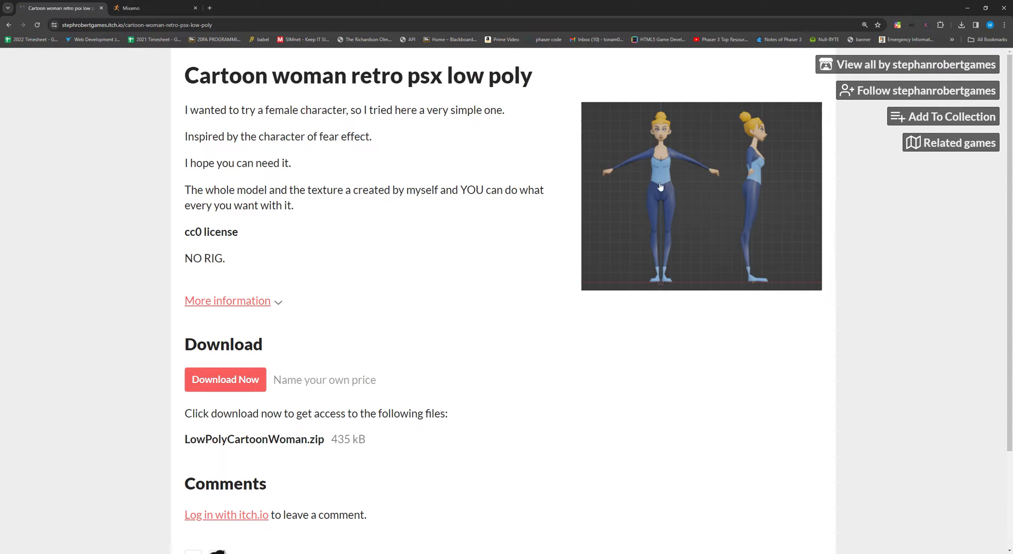
pyautogui.keyDown('ctrl'); pyautogui.scroll(-2, 622, 170); pyautogui.keyUp('ctrl')
pyautogui.keyDown('ctrl'); pyautogui.scroll(3, 605, 153); pyautogui.keyUp('ctrl')
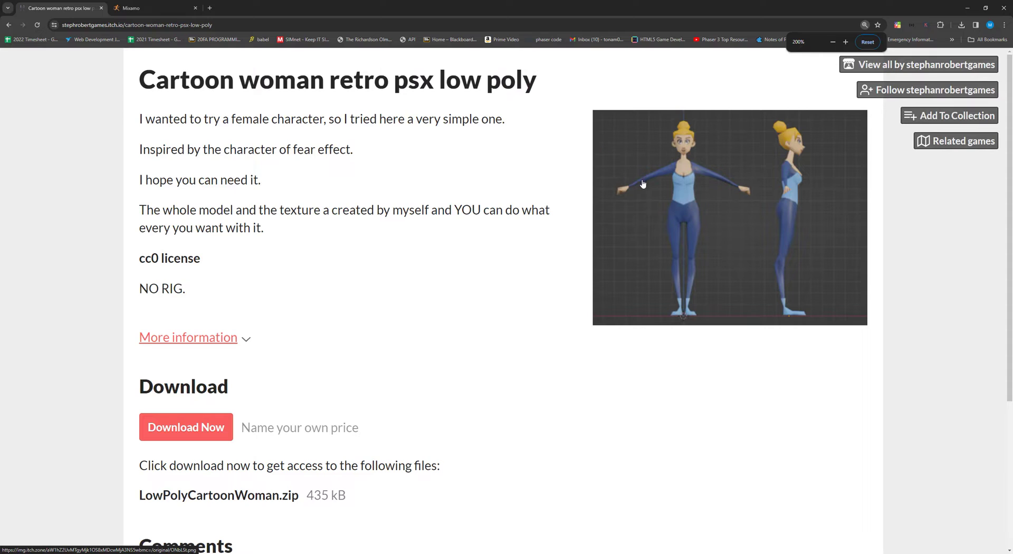
pyautogui.keyDown('ctrl'); pyautogui.scroll(-3, 716, 207); pyautogui.keyUp('ctrl')
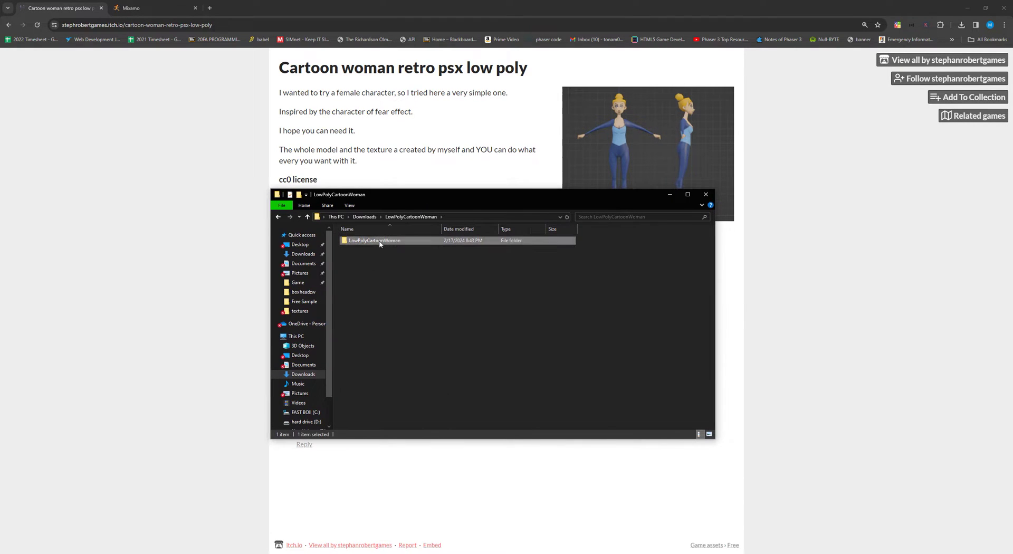
# Inspect the inner LowPolyCartoonWoman folder and its texture folder
pyautogui.doubleClick(379, 240)
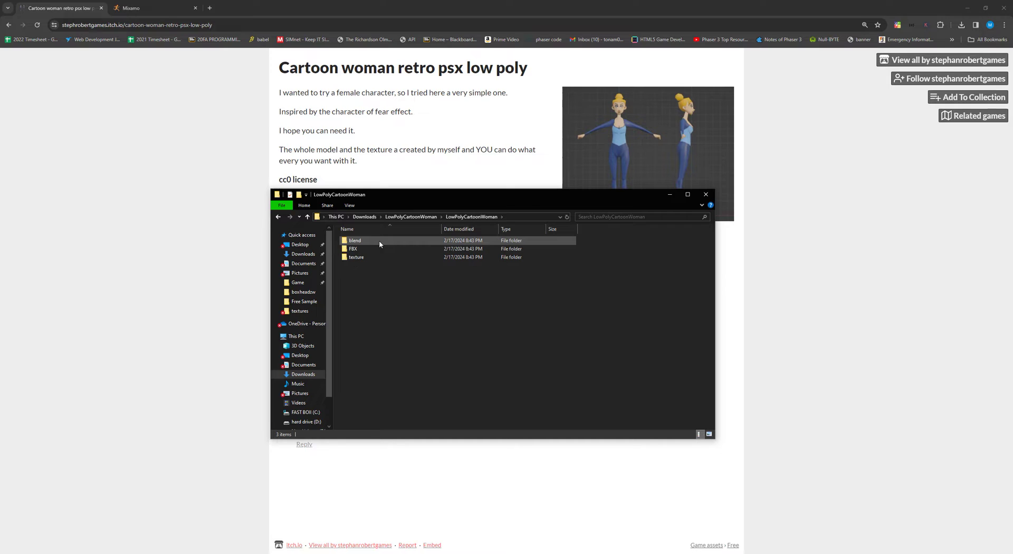
pyautogui.keyDown('ctrl'); pyautogui.scroll(4, 508, 293); pyautogui.keyUp('ctrl')
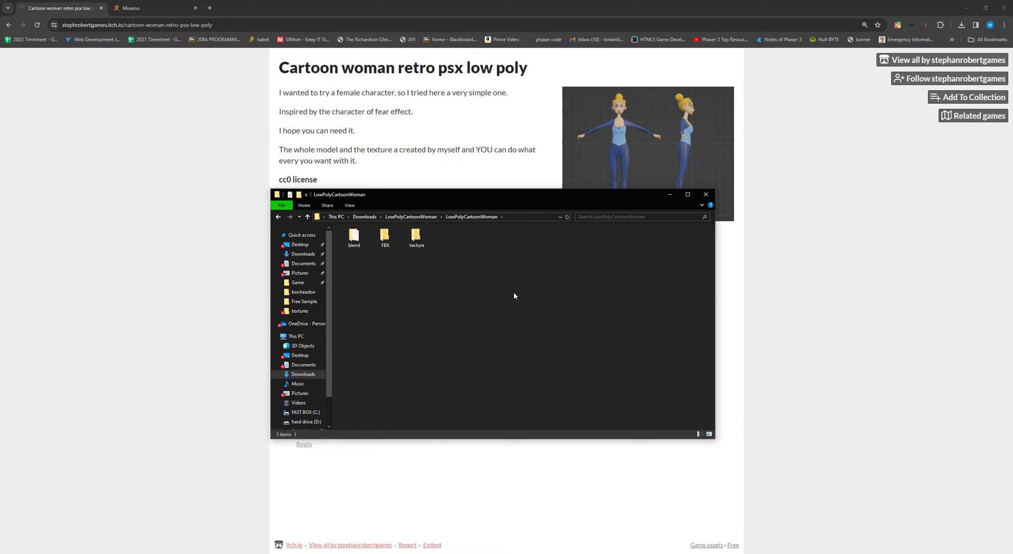
pyautogui.doubleClick(538, 280)
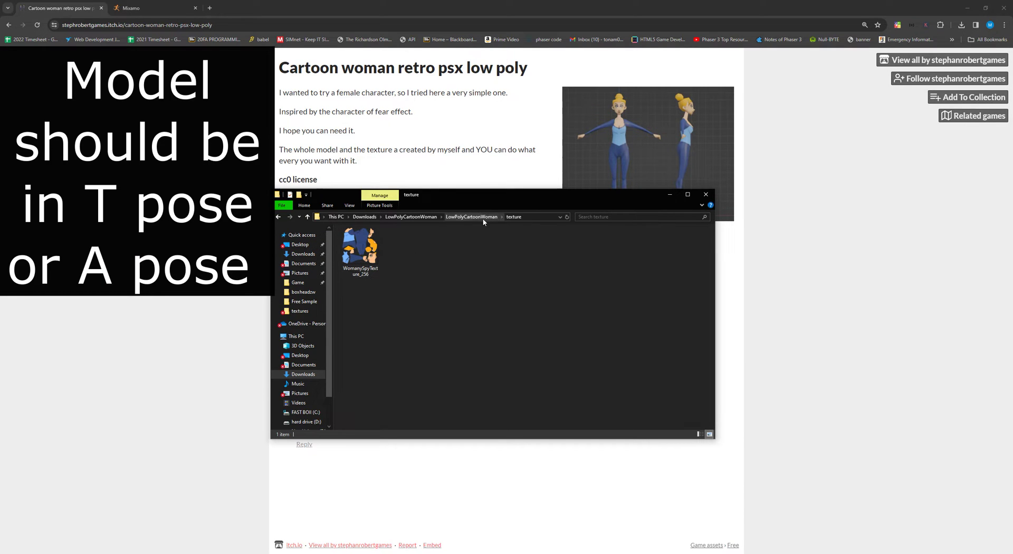
pyautogui.click(472, 217)
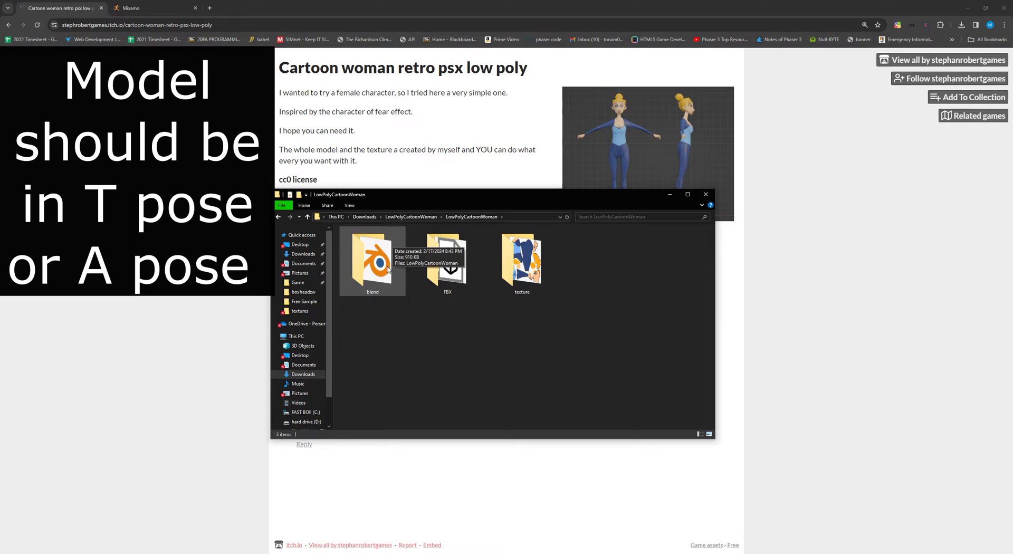
# Open LowPolyCartoonWoman.blend from the blend folder in Blender
pyautogui.doubleClick(386, 270)
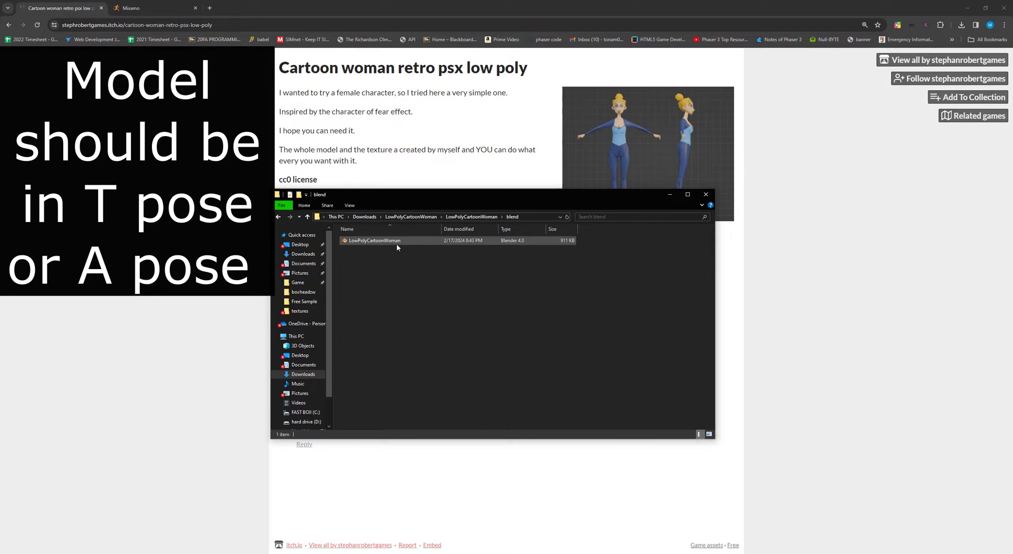
pyautogui.click(397, 244)
pyautogui.rightClick(397, 245)
pyautogui.click(416, 250)
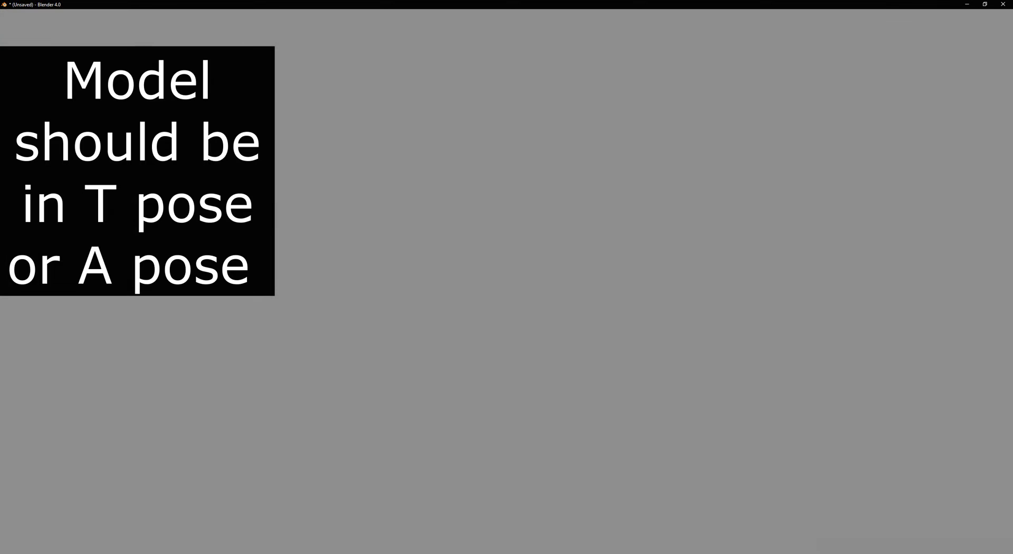
# Export the woman model as a Wavefront OBJ into the Downloads folder
pyautogui.click(19, 15)
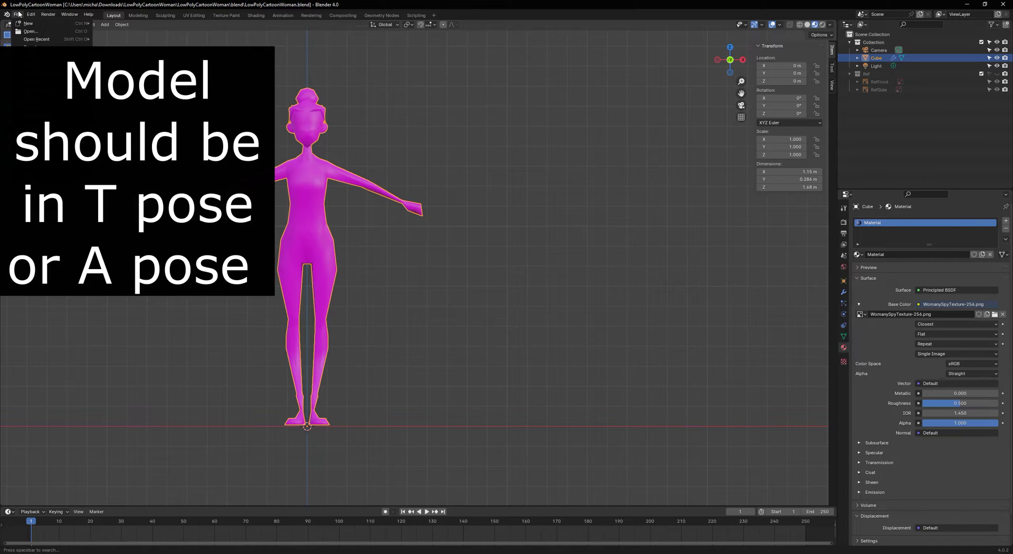
pyautogui.moveTo(63, 135)
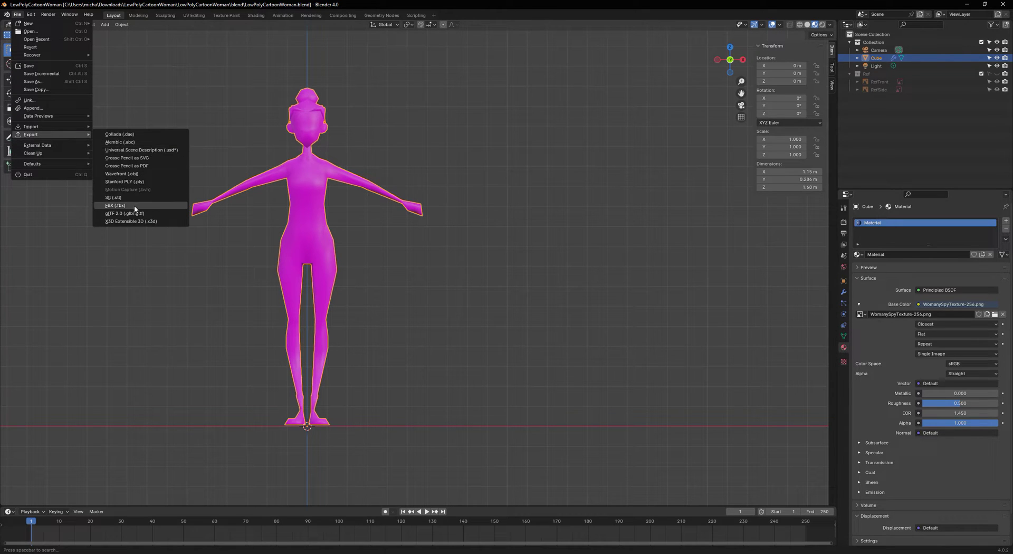
pyautogui.click(145, 176)
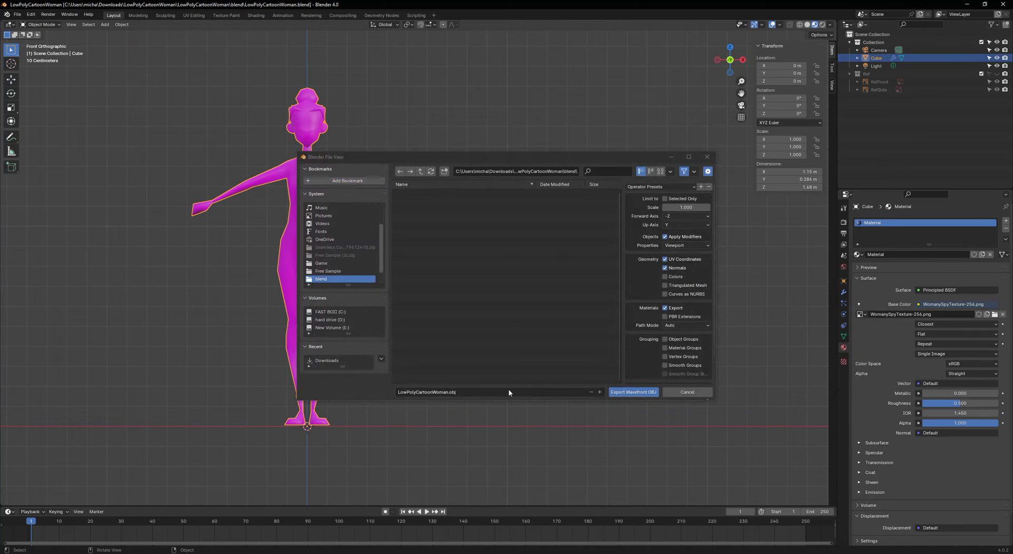
pyautogui.scroll(3, 340, 243)
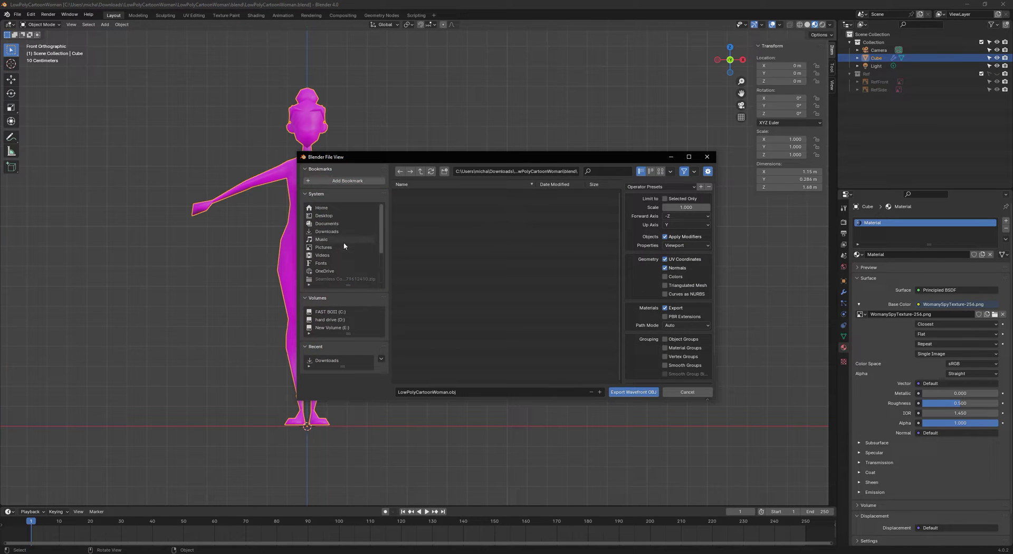
pyautogui.click(339, 231)
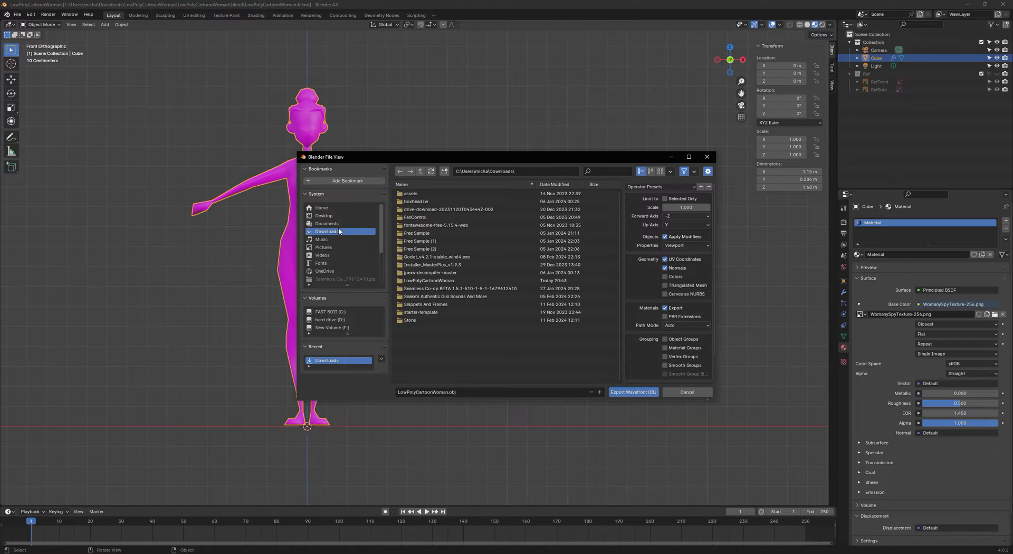
pyautogui.click(632, 392)
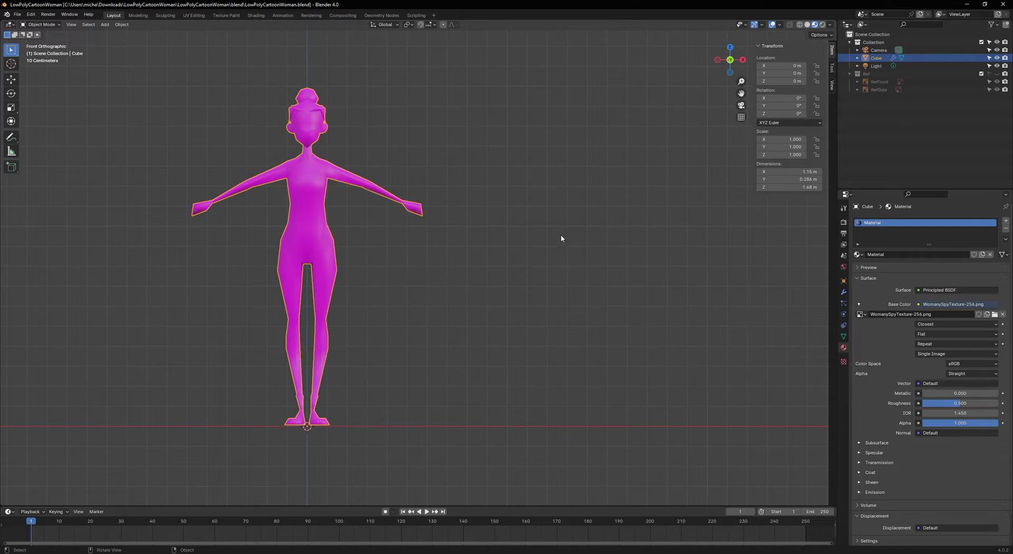
pyautogui.hotkey('alt', 'Tab')
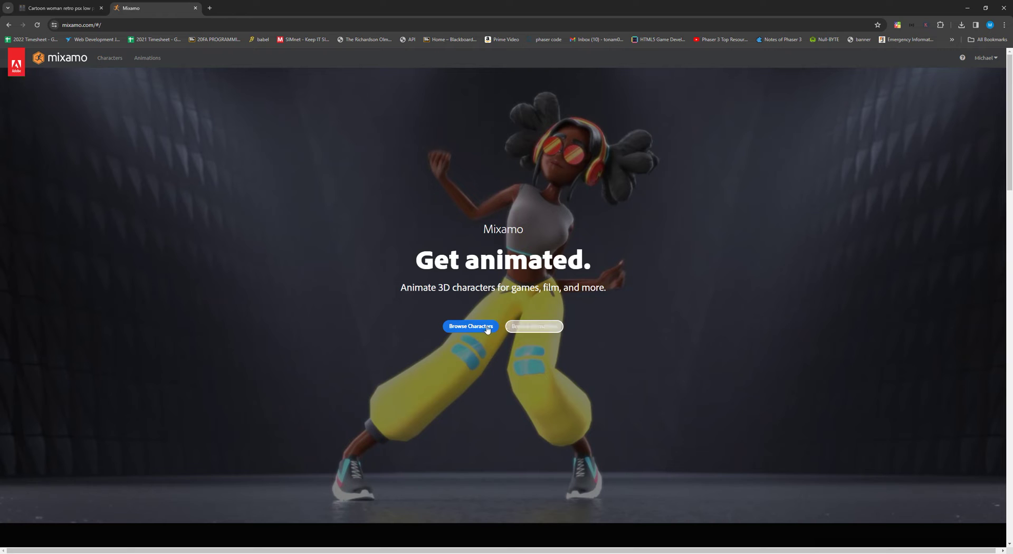
# Preview Basic Shooter Pack, Standing Torch Light Torch, Rumba Dancing and Mutant Right Turn 45 animations
pyautogui.click(517, 327)
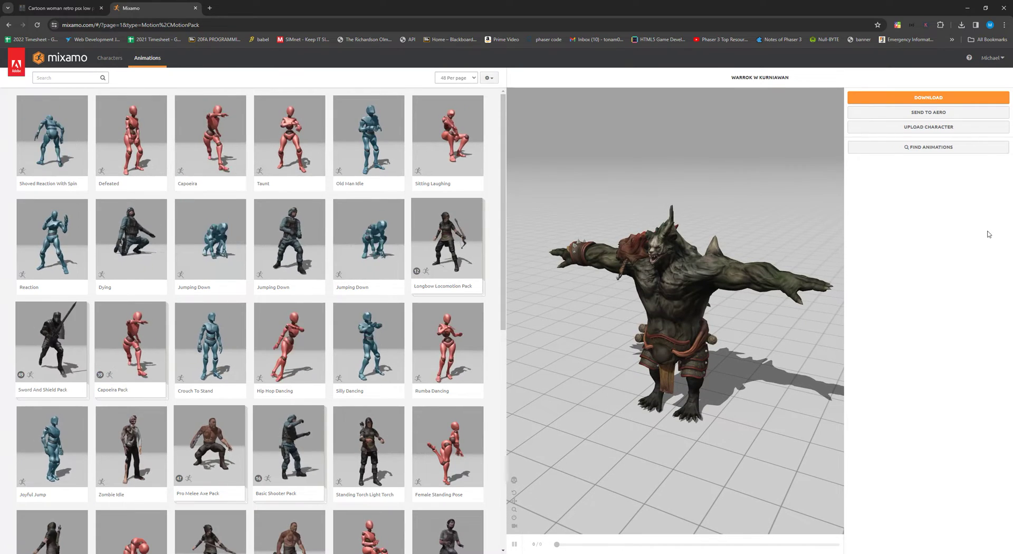
pyautogui.click(286, 464)
pyautogui.click(374, 451)
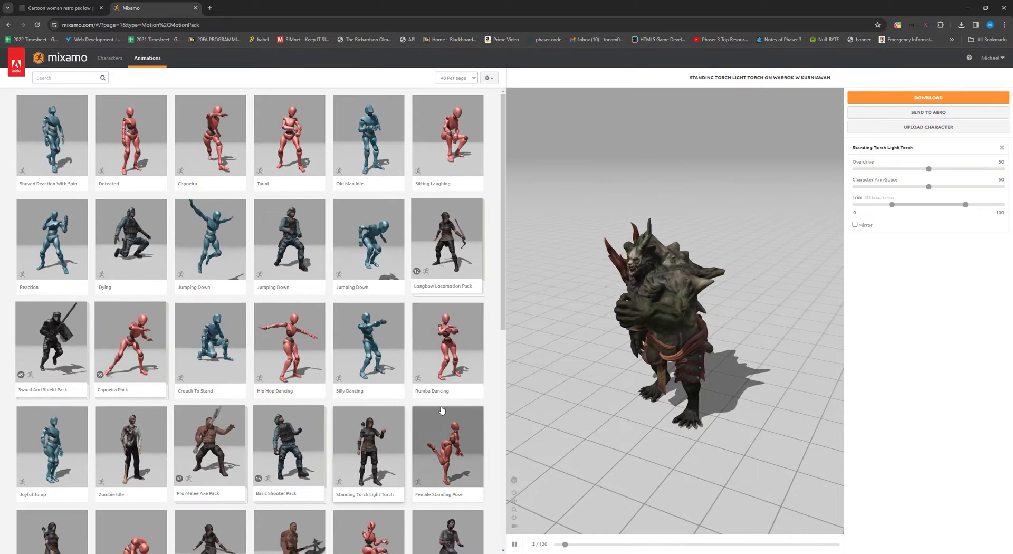
pyautogui.click(456, 349)
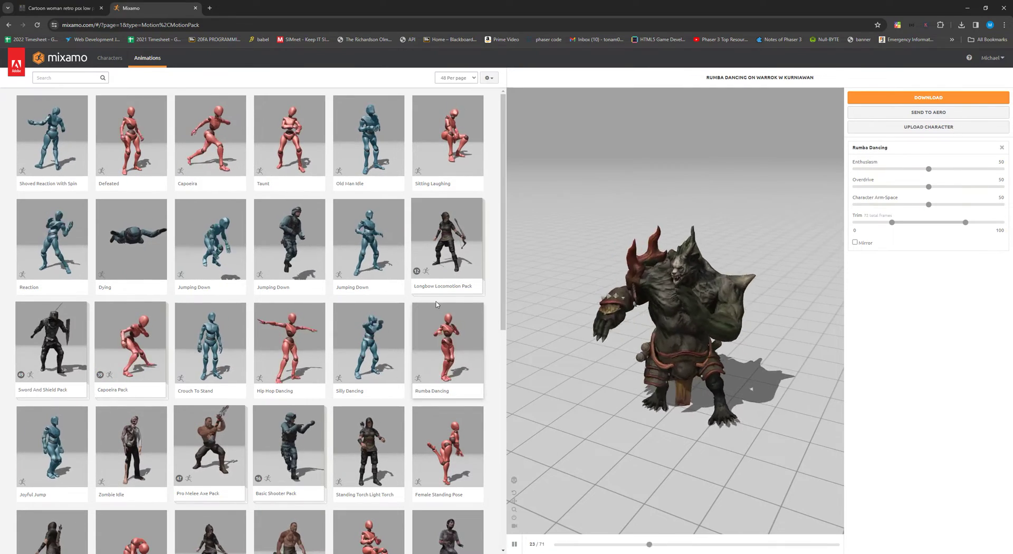
pyautogui.scroll(-5, 316, 333)
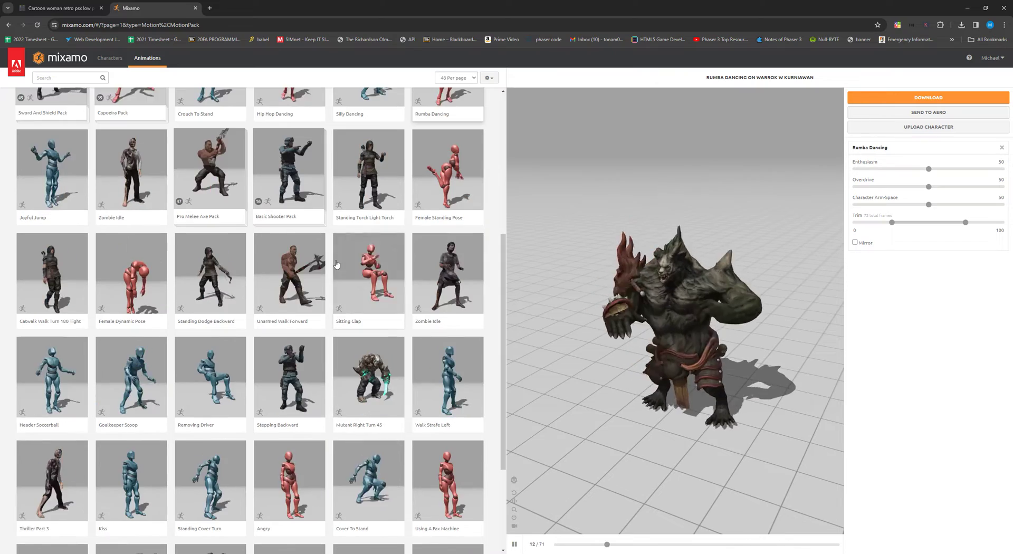
pyautogui.click(372, 373)
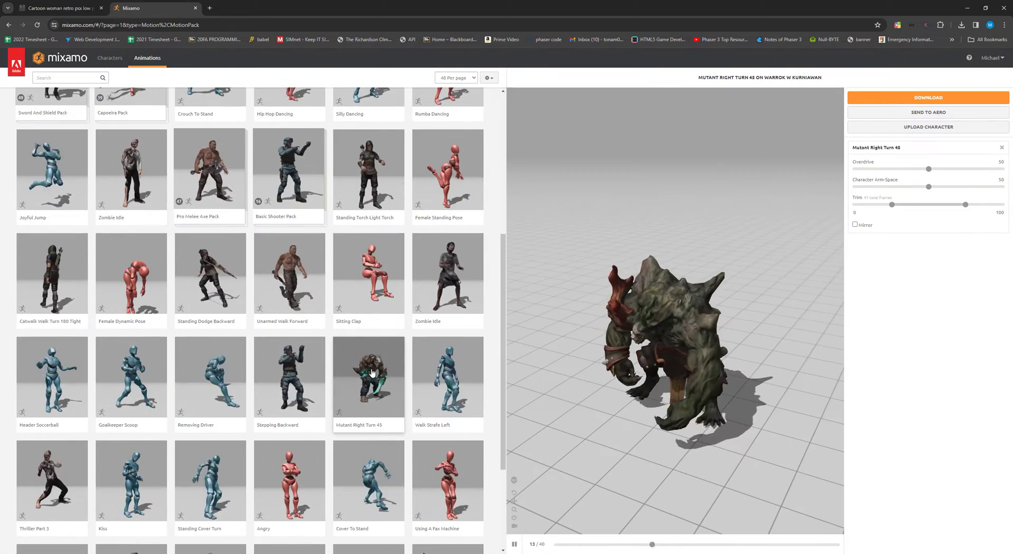
pyautogui.scroll(5, 274, 238)
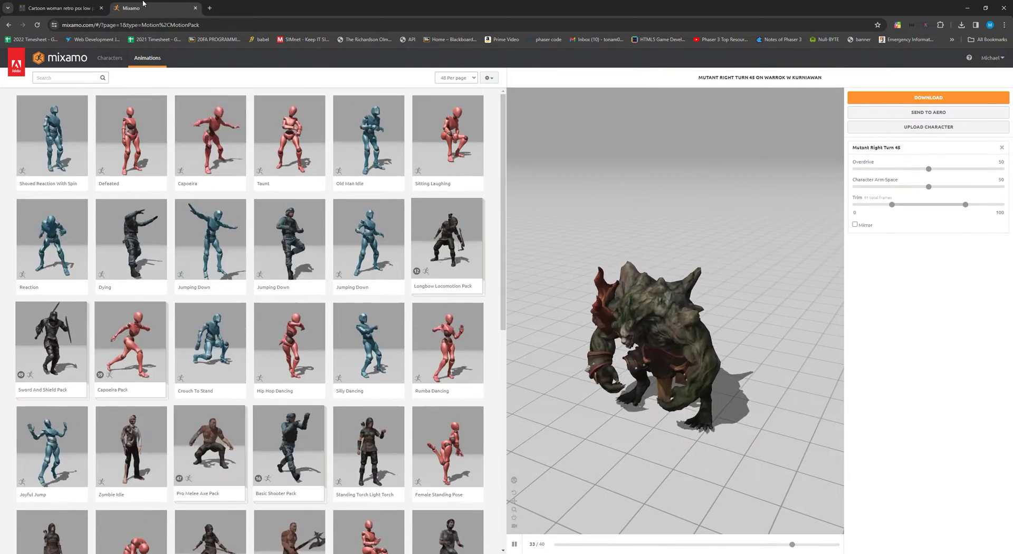
# Browse the Mixamo Characters library
pyautogui.click(111, 58)
pyautogui.scroll(-5, 278, 325)
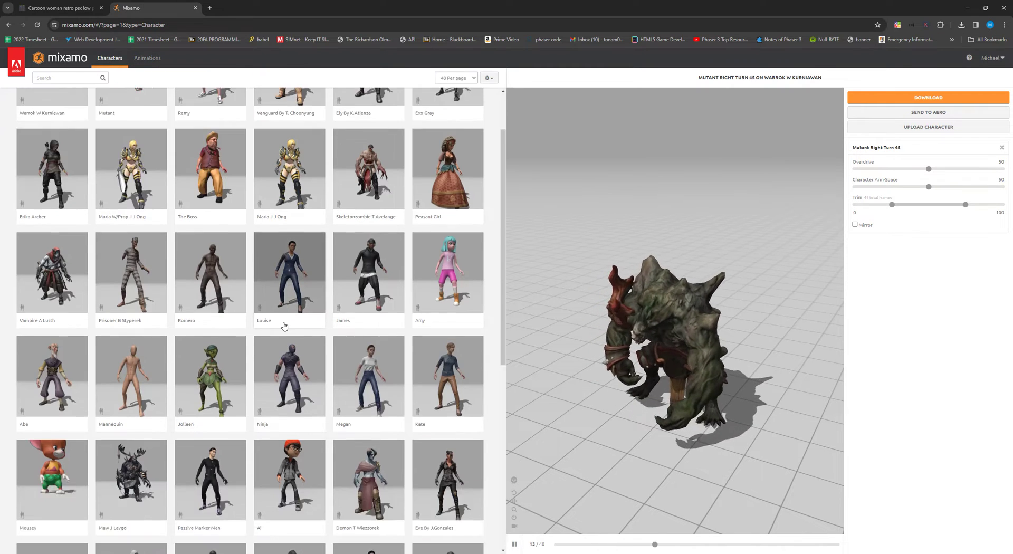
pyautogui.scroll(-5, 278, 325)
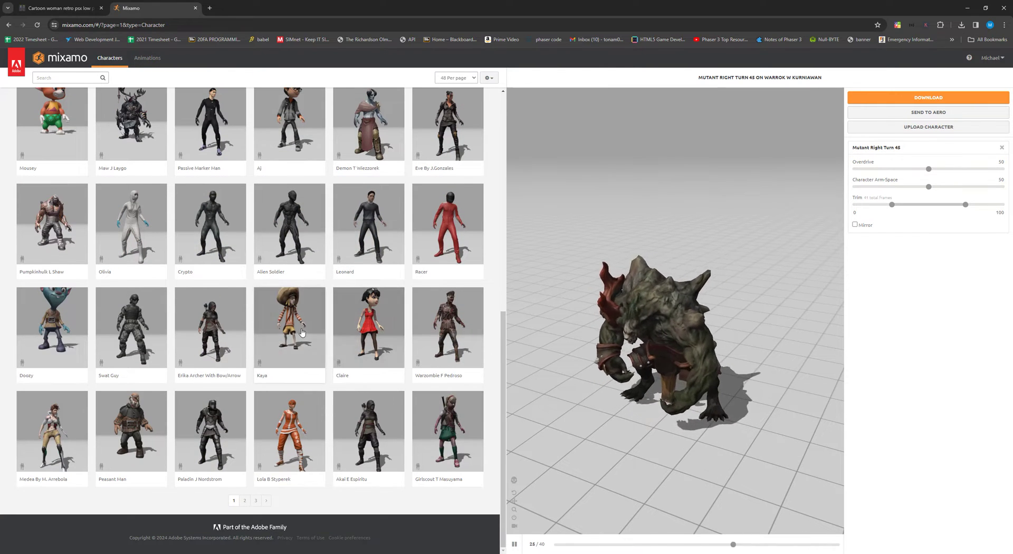
pyautogui.scroll(15, 279, 325)
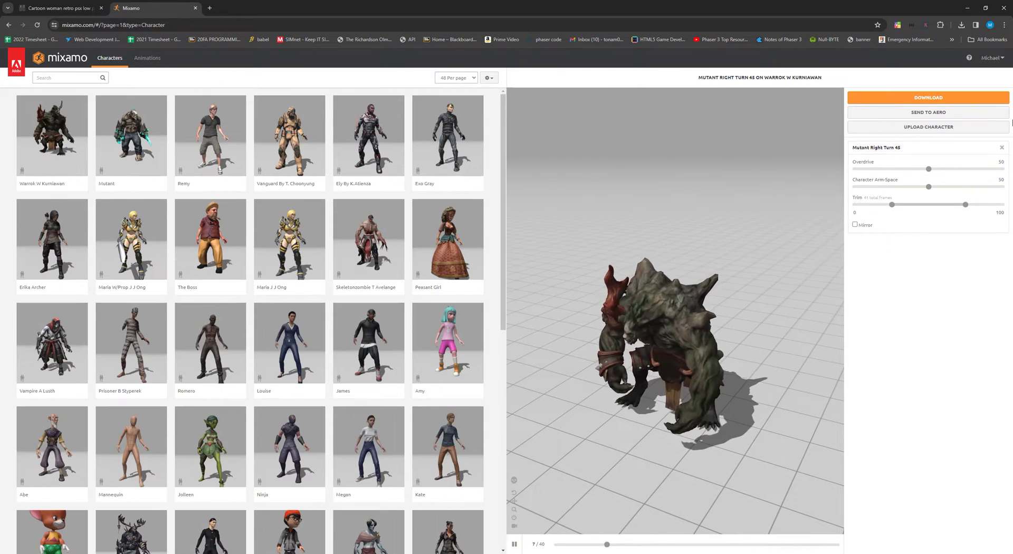
# Upload LowPolyCartoonWoman.obj by dragging it from Downloads into Mixamo's upload area
pyautogui.click(938, 127)
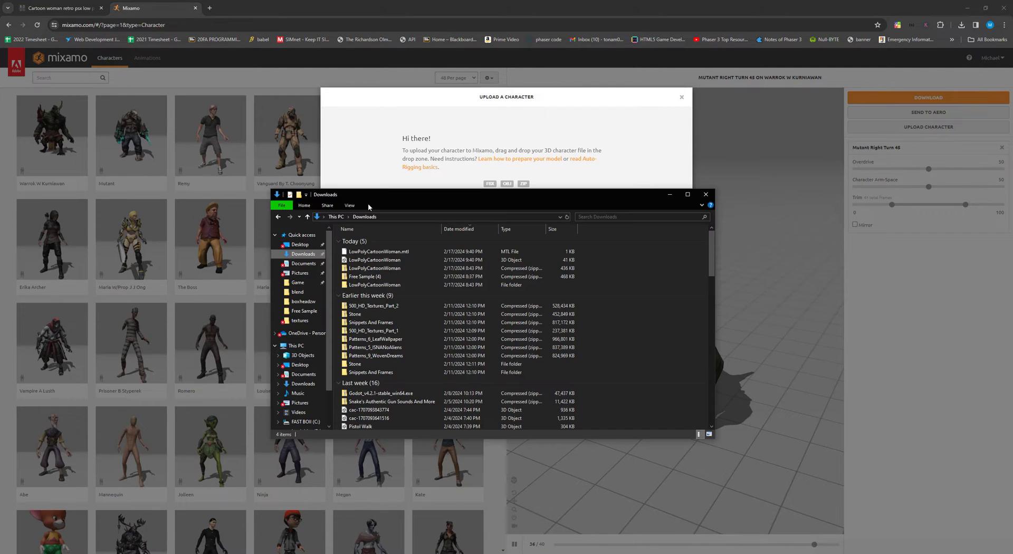
pyautogui.moveTo(377, 201); pyautogui.dragTo(376, 296)
pyautogui.moveTo(373, 355); pyautogui.dragTo(578, 241)
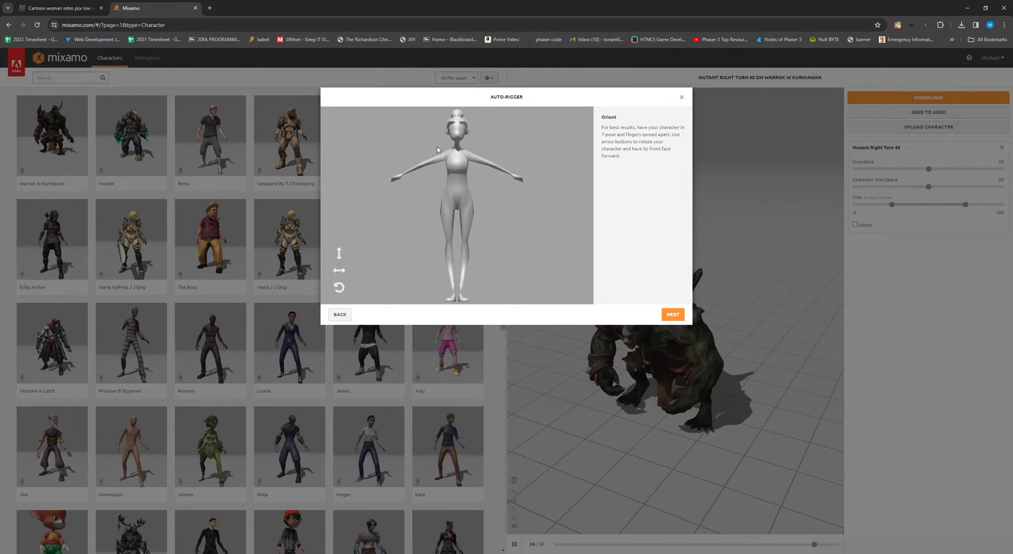
# Place the wrist, elbow, knee, groin and chin markers on the woman model
pyautogui.click(667, 315)
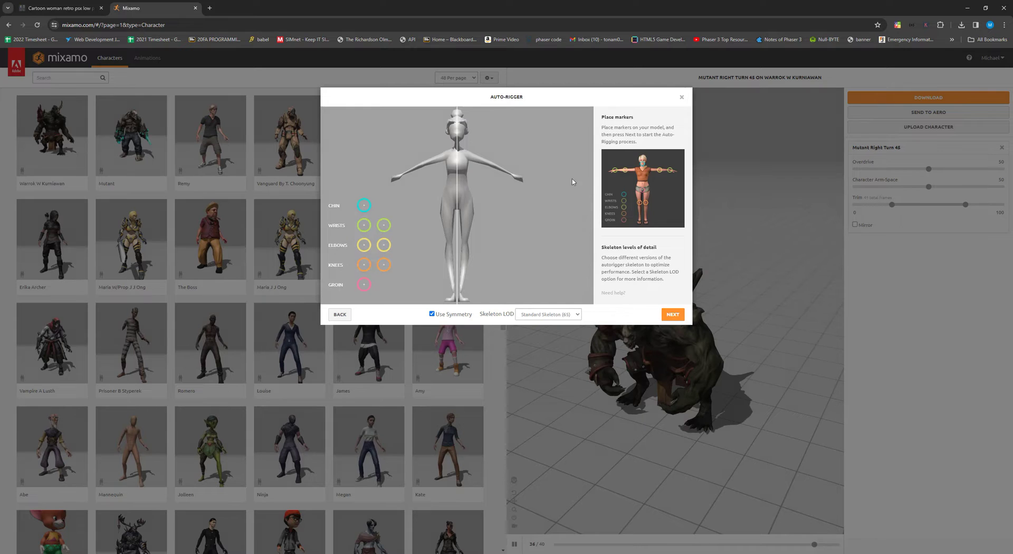
pyautogui.click(74, 8)
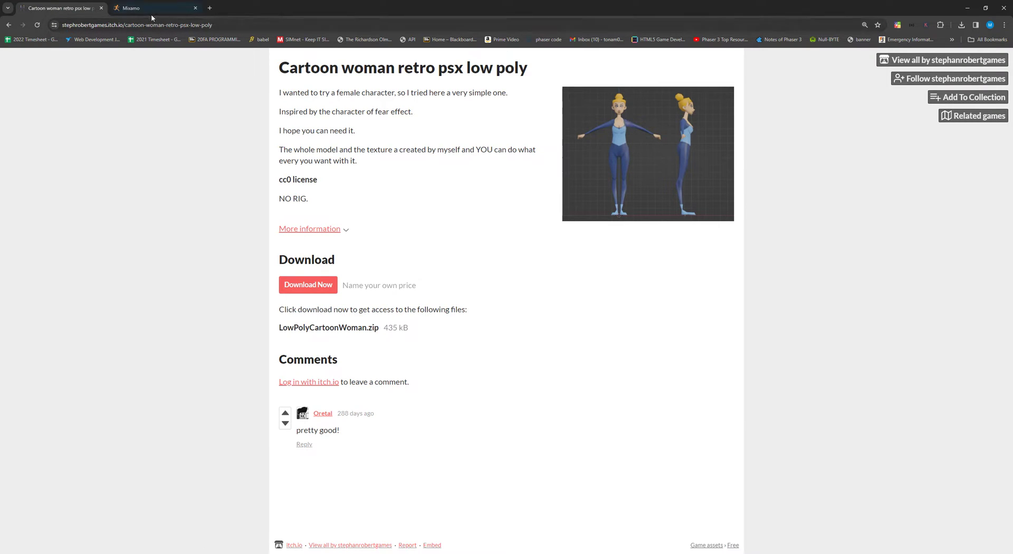
pyautogui.click(132, 8)
pyautogui.moveTo(383, 227)
pyautogui.mouseDown()
pyautogui.moveTo(517, 179)
pyautogui.moveTo(510, 175)
pyautogui.mouseUp()
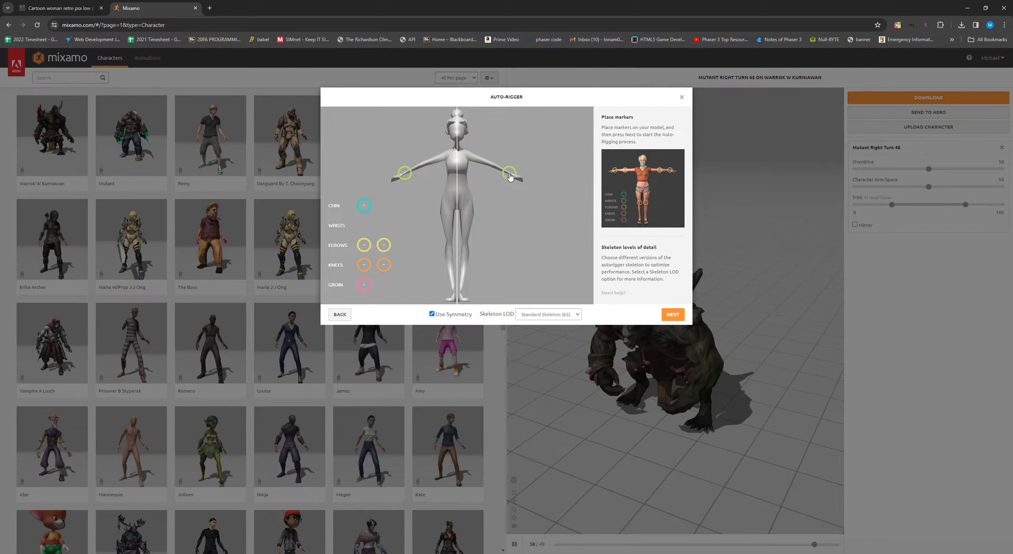
pyautogui.moveTo(385, 246); pyautogui.dragTo(495, 168)
pyautogui.moveTo(382, 265); pyautogui.dragTo(467, 242)
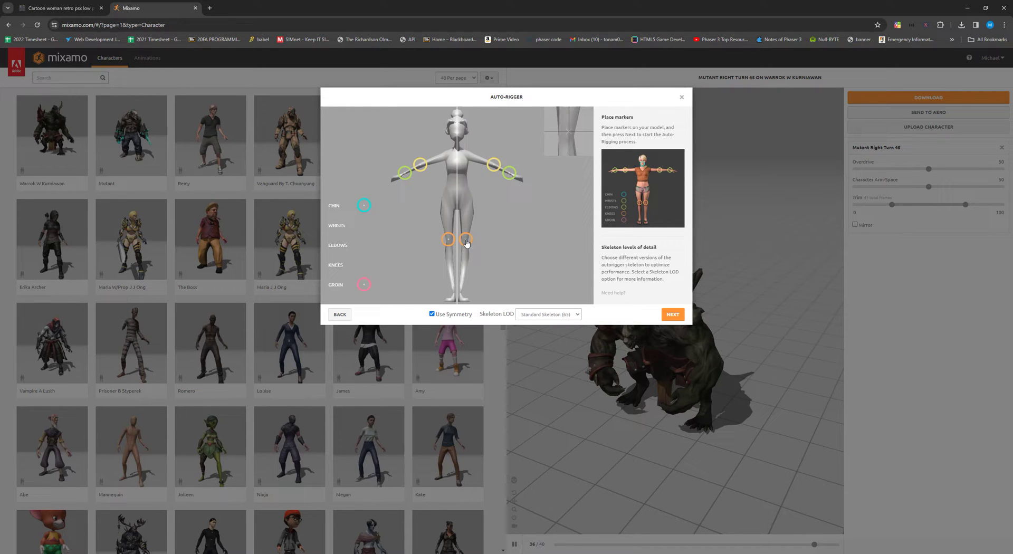
pyautogui.moveTo(365, 285); pyautogui.dragTo(457, 208)
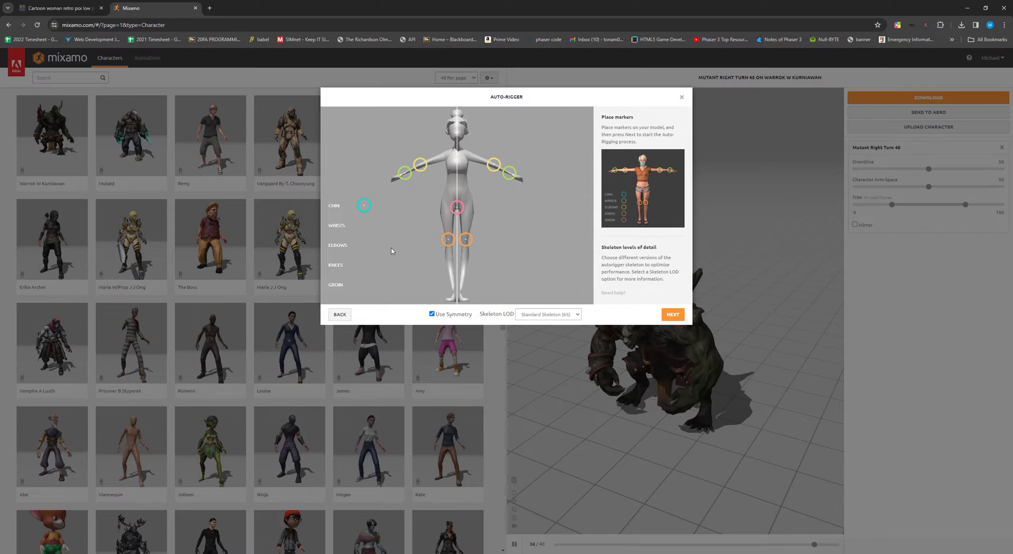
pyautogui.moveTo(363, 213); pyautogui.dragTo(457, 141)
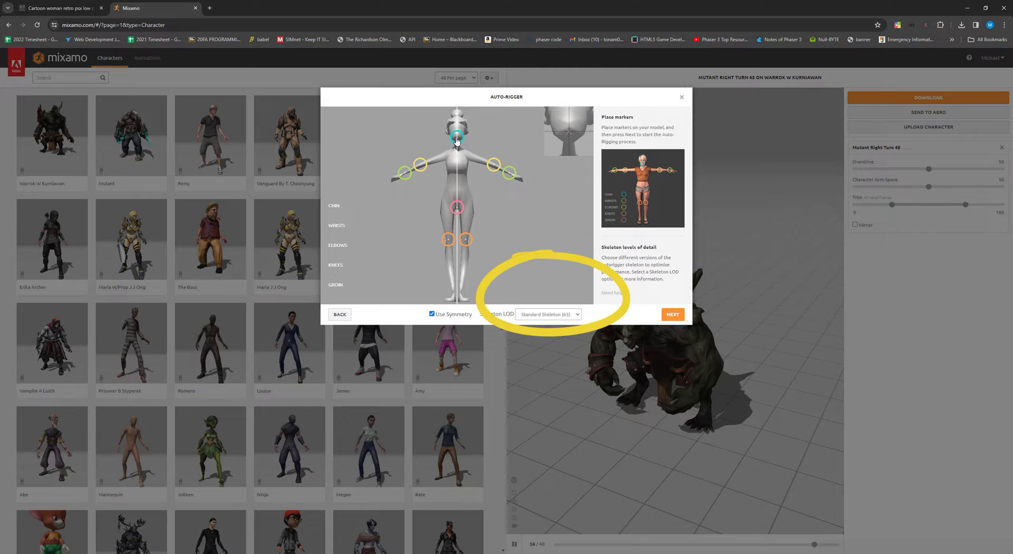
# Run the auto-rigger and accept the rigged woman as the new character
pyautogui.click(674, 314)
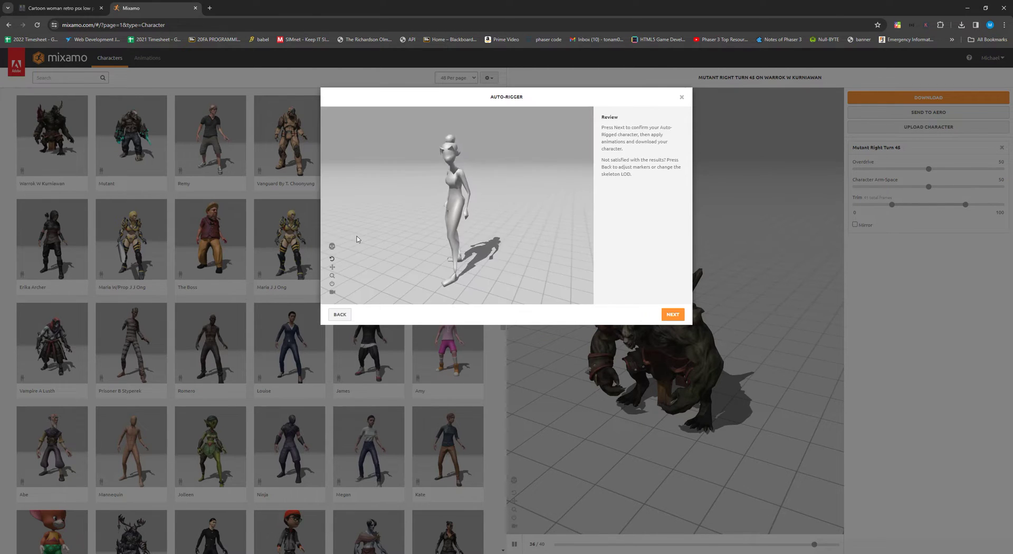
pyautogui.click(672, 314)
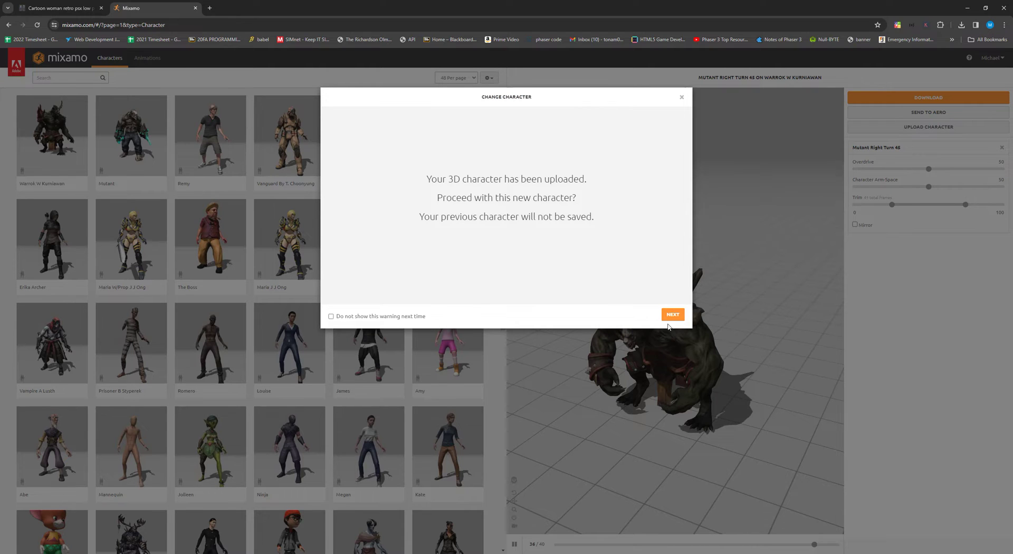
pyautogui.click(673, 315)
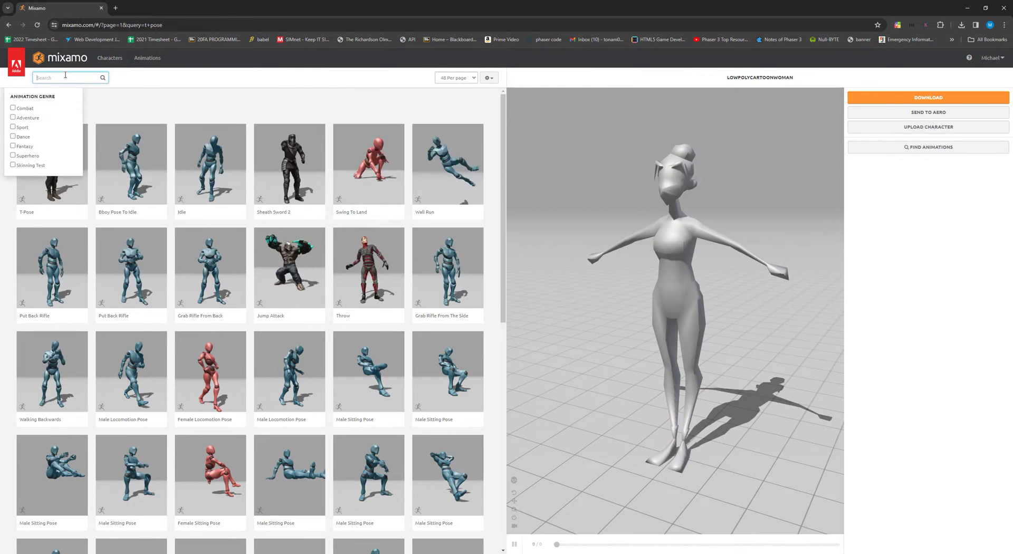
# Search 't pose' and apply the T-Pose animation to the woman
pyautogui.write('tt')
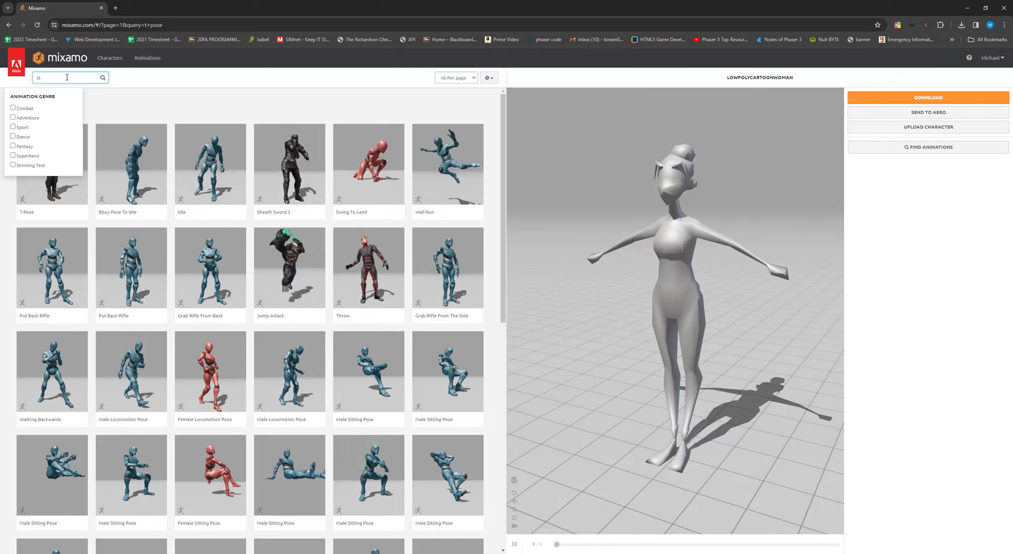
pyautogui.press('BackSpace')
pyautogui.write('pose')
pyautogui.press('Return')
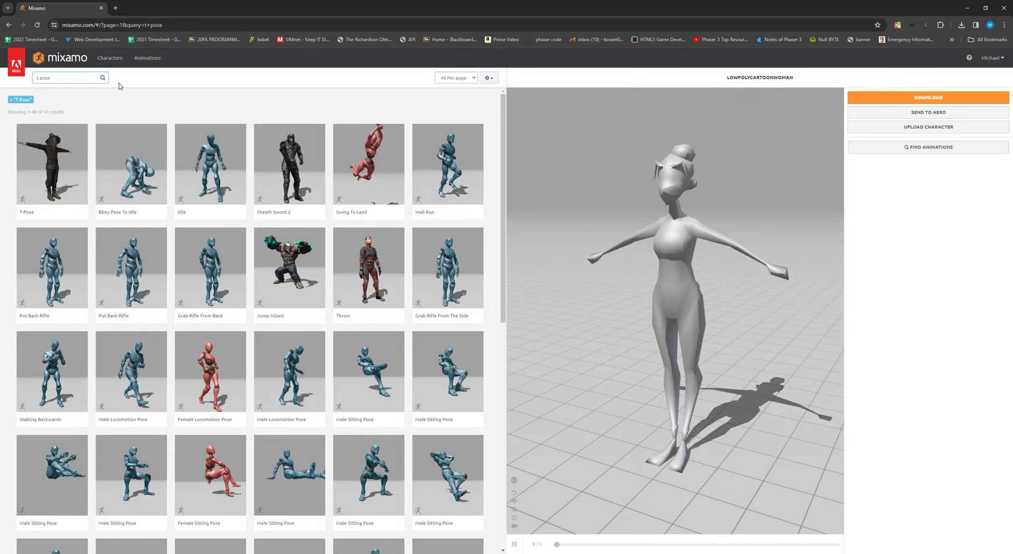
pyautogui.click(52, 163)
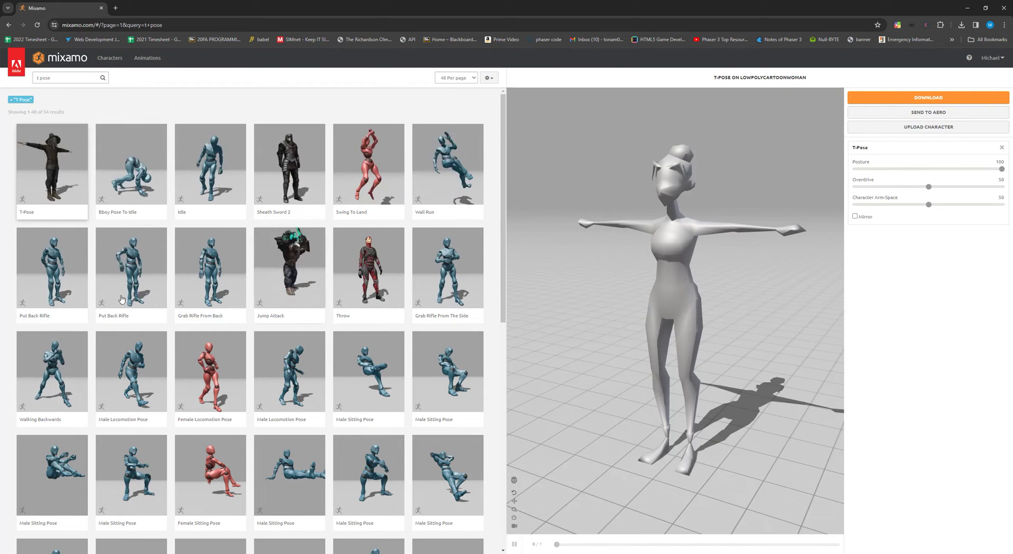
# Download the T-Pose as FBX with skin and save it to Downloads
pyautogui.click(918, 99)
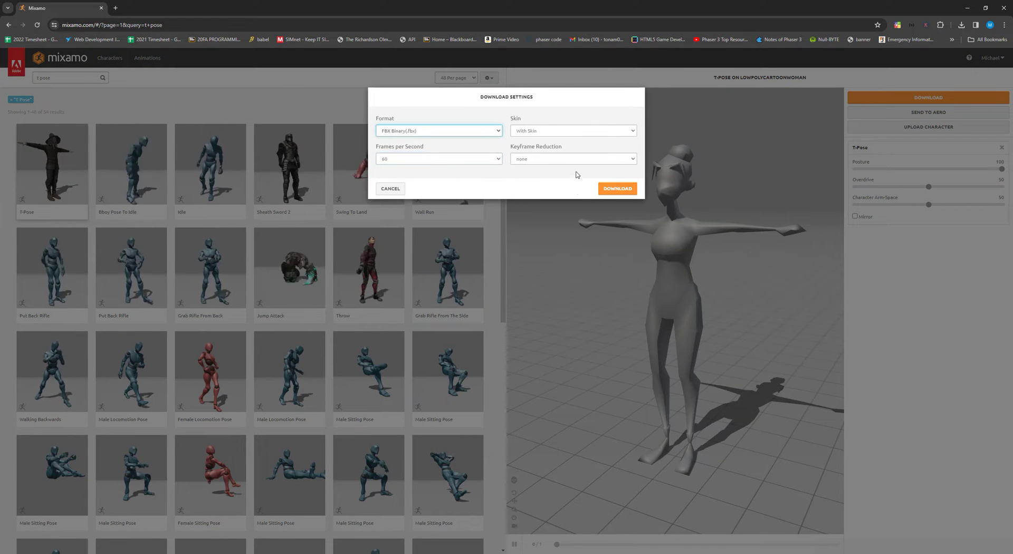
pyautogui.click(615, 189)
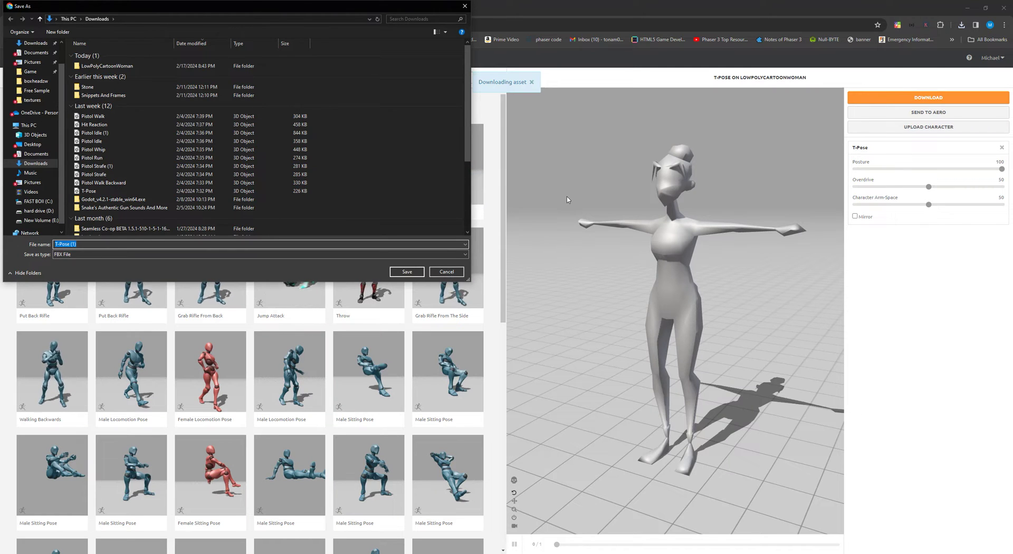
pyautogui.click(406, 272)
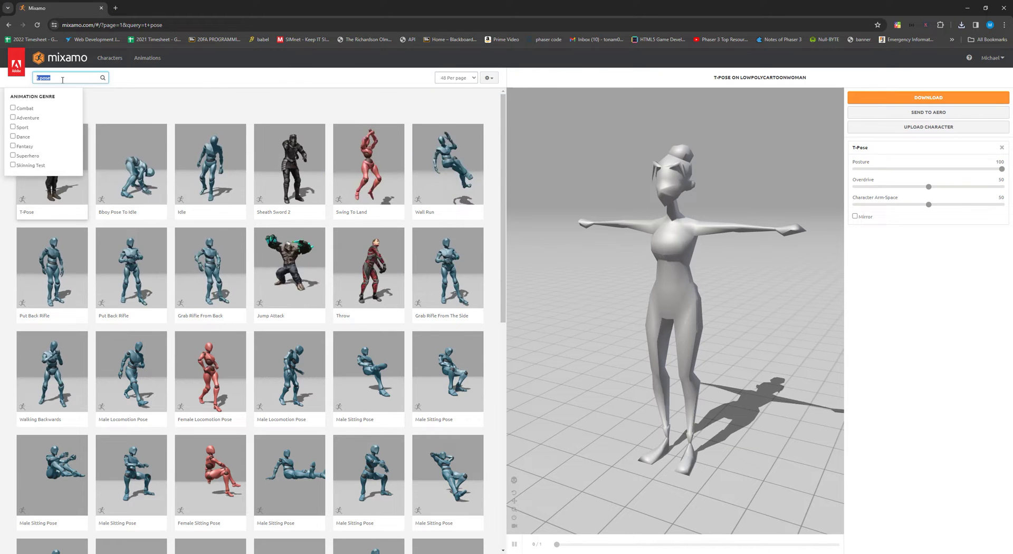
# Apply the Walking animation in place, with arm-space set back to 50
pyautogui.write('walk')
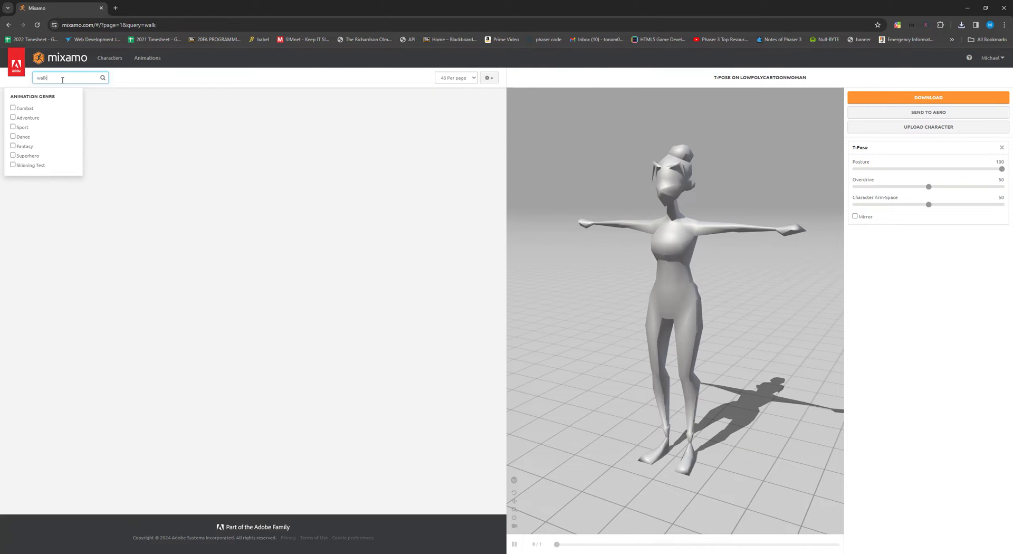
pyautogui.click(164, 112)
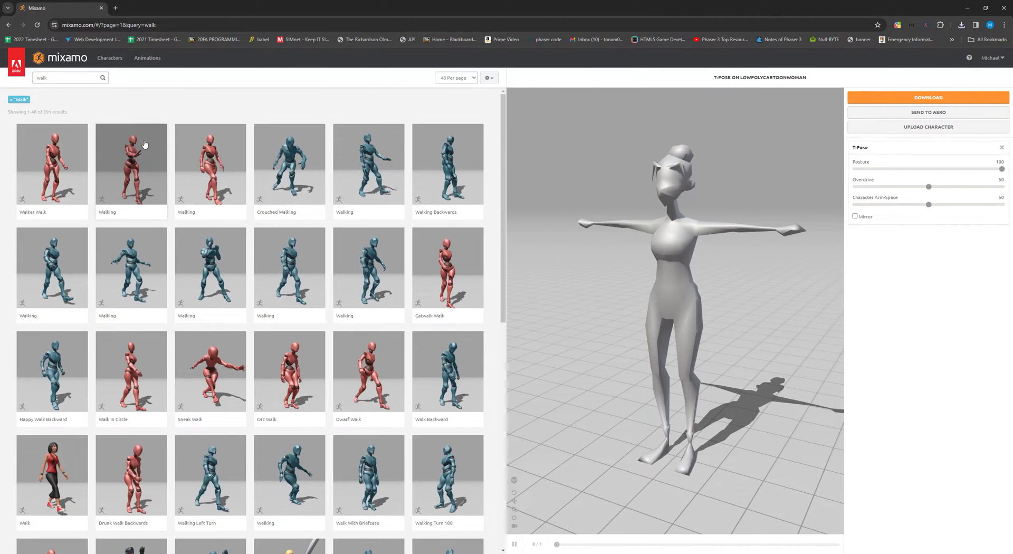
pyautogui.click(227, 172)
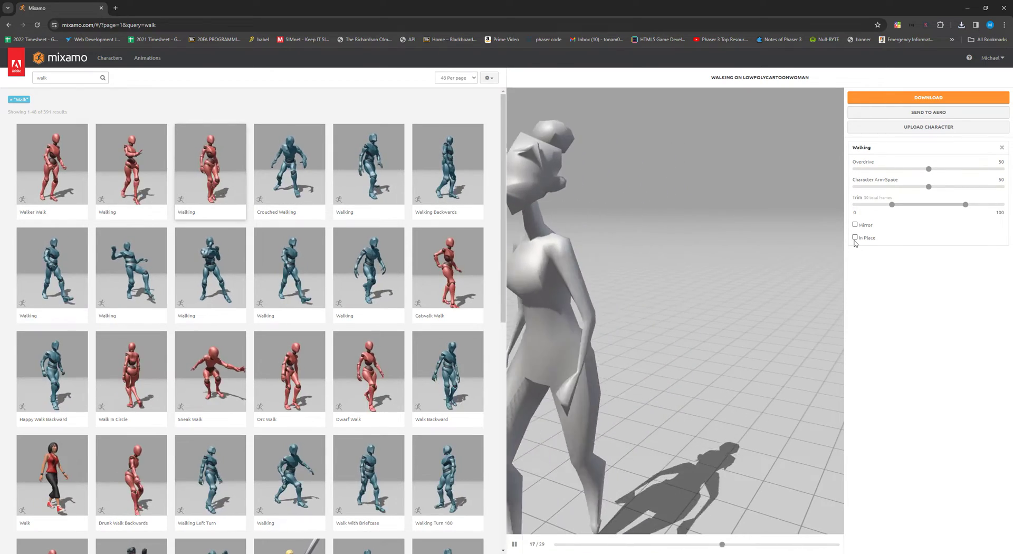
pyautogui.click(855, 237)
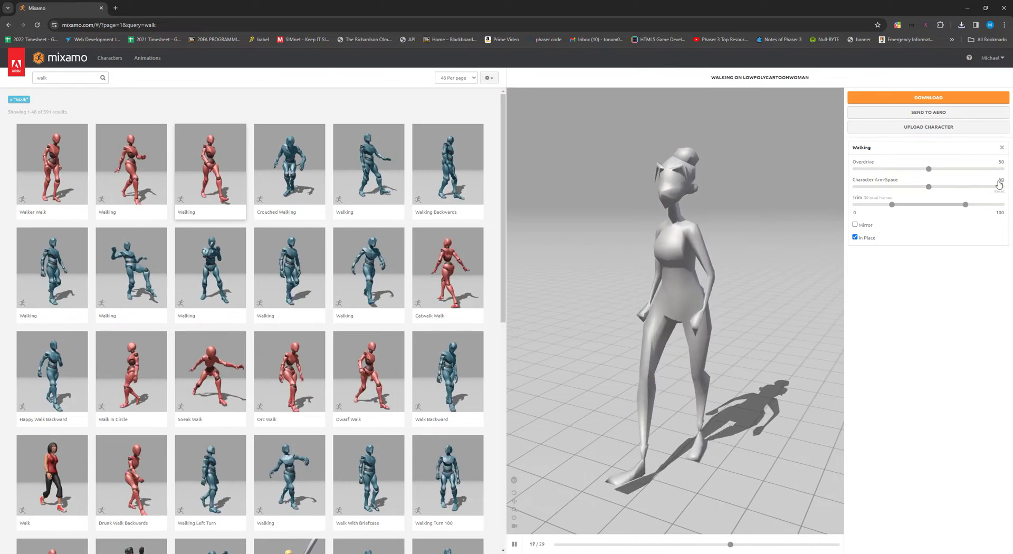
pyautogui.moveTo(929, 188); pyautogui.dragTo(985, 187)
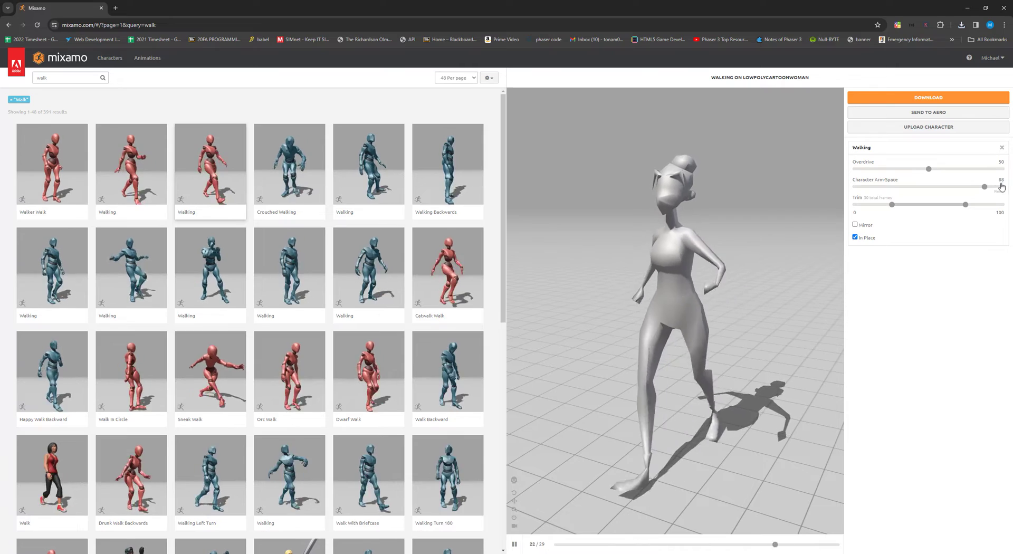
pyautogui.click(1001, 180)
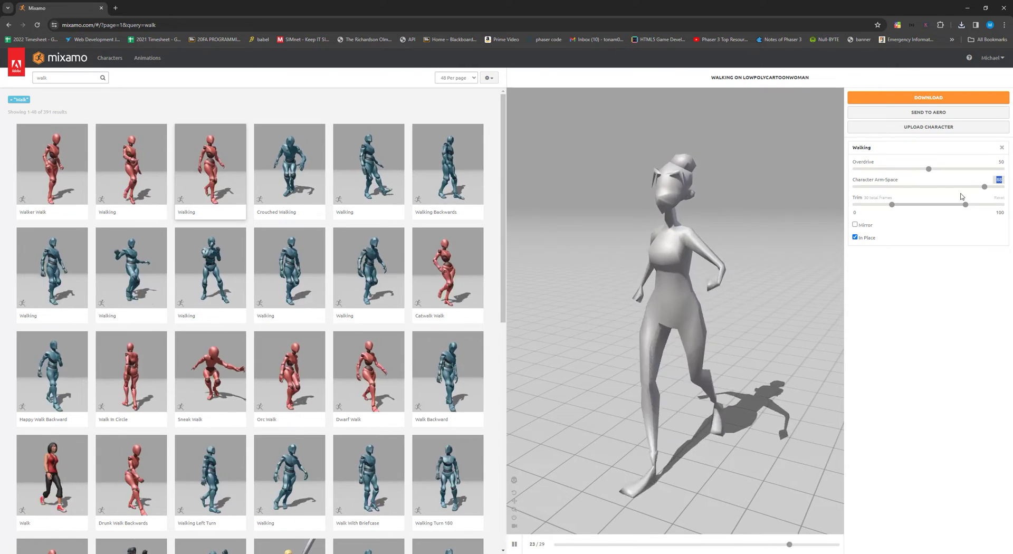
pyautogui.write('50')
pyautogui.press('Return')
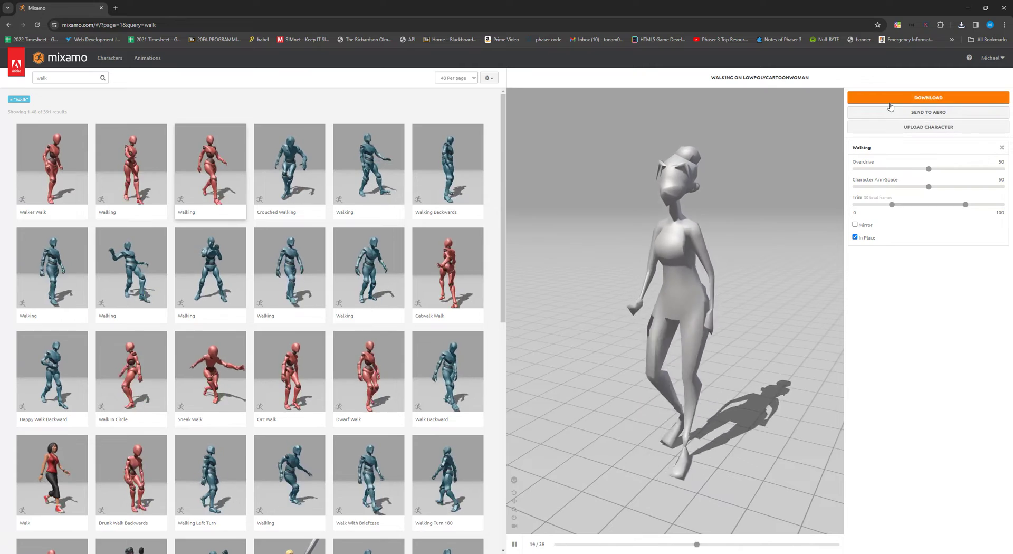
# Download the Walking animation FBX and save it to Downloads
pyautogui.click(924, 98)
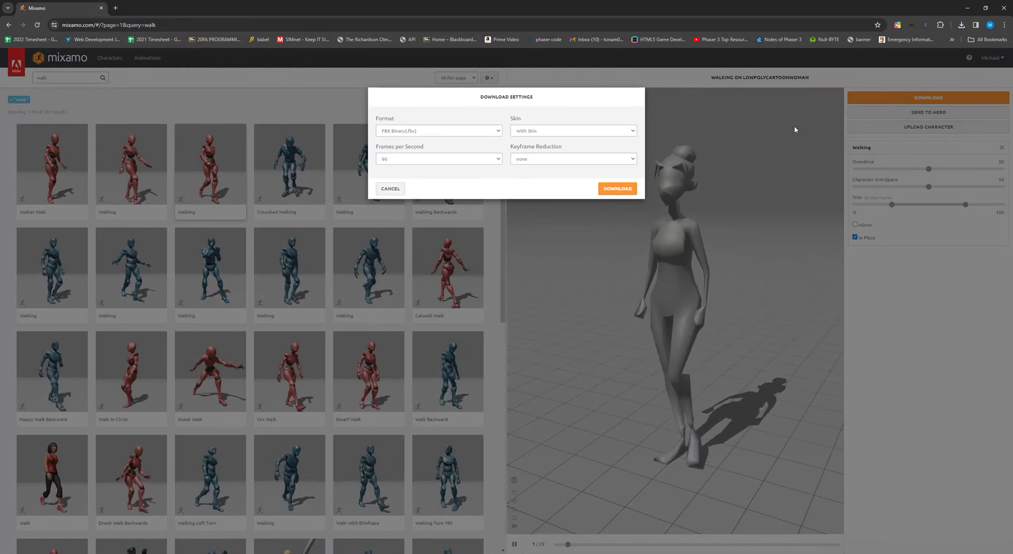
pyautogui.click(618, 189)
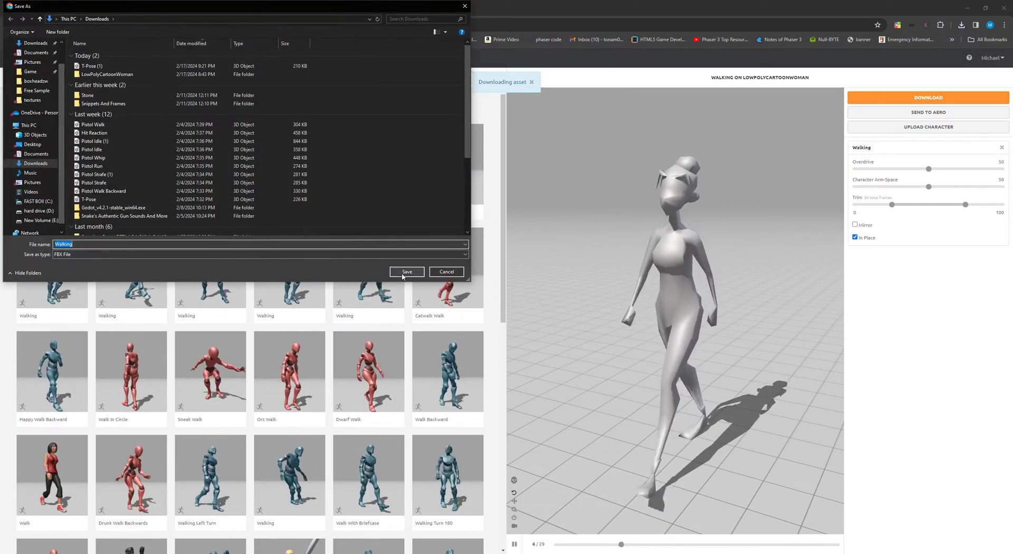
pyautogui.click(407, 272)
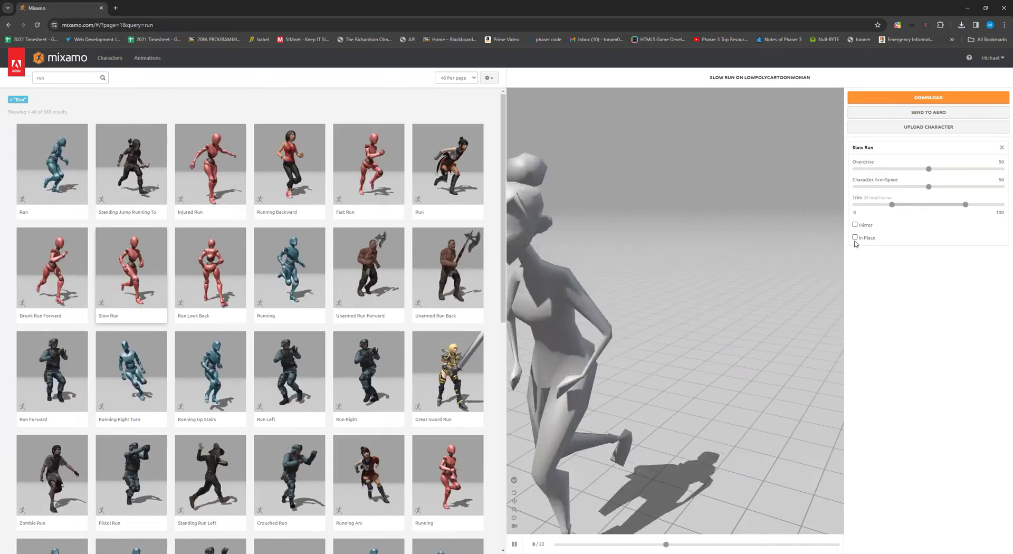
# Make Slow Run in-place and download it, then download and save the Jump FBX
pyautogui.click(855, 238)
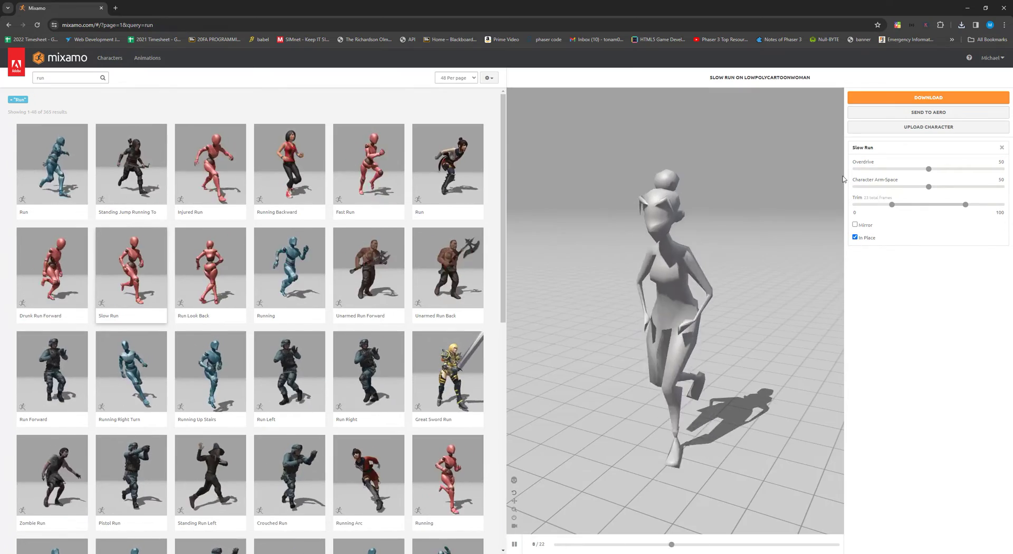
pyautogui.click(928, 98)
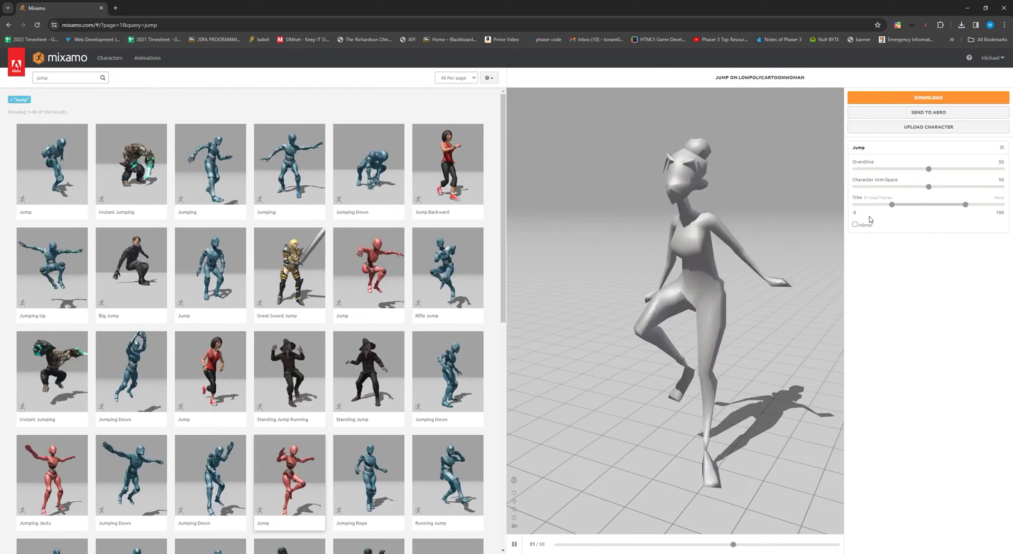
pyautogui.click(928, 97)
pyautogui.click(618, 189)
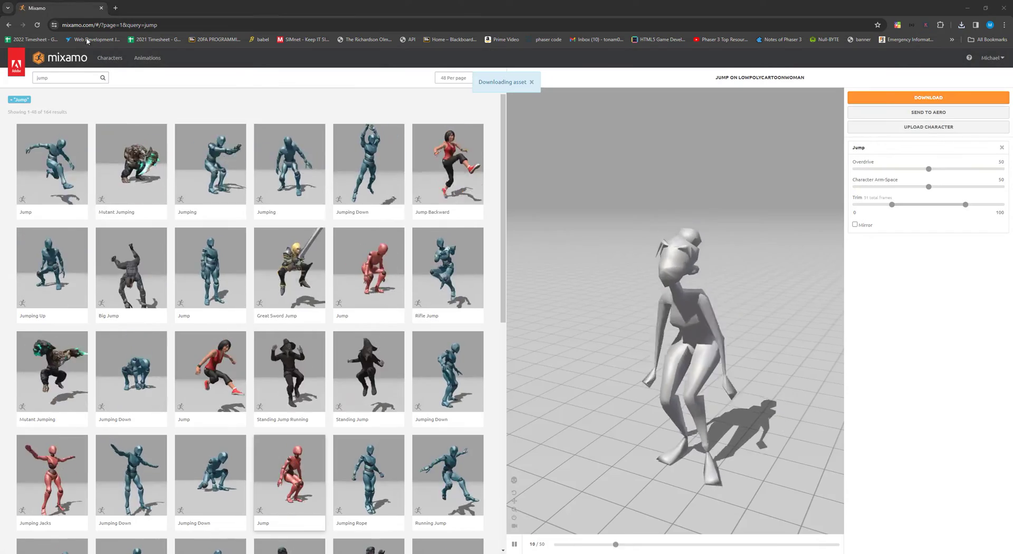
pyautogui.press('Return')
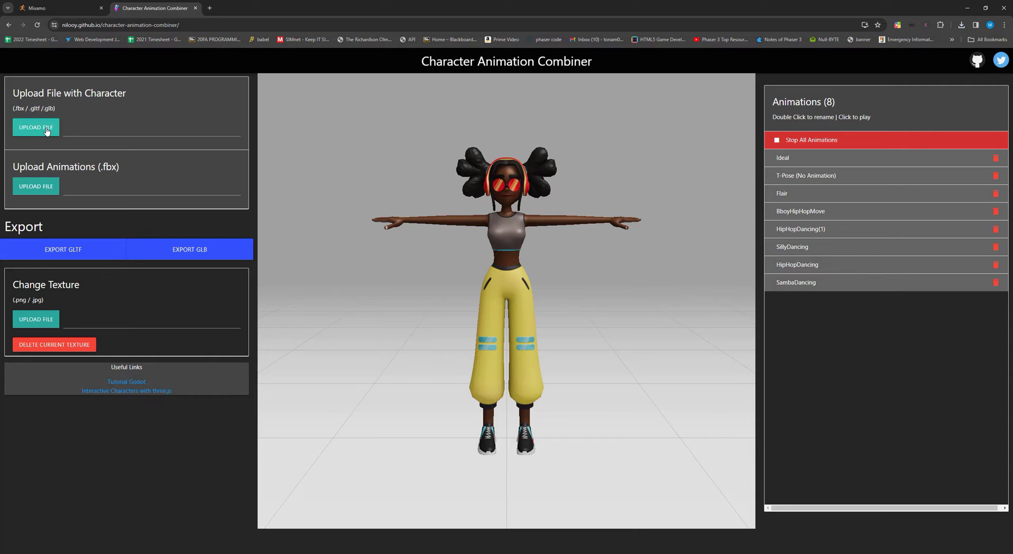
# Load T-Pose (1).fbx as the character in the Animation Combiner
pyautogui.click(46, 130)
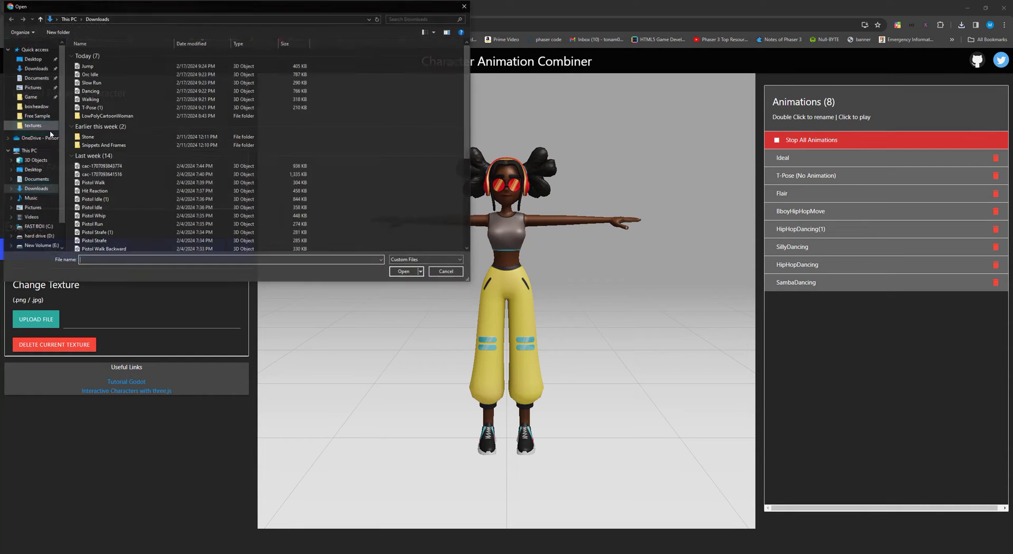
pyautogui.moveTo(162, 2); pyautogui.dragTo(309, 72)
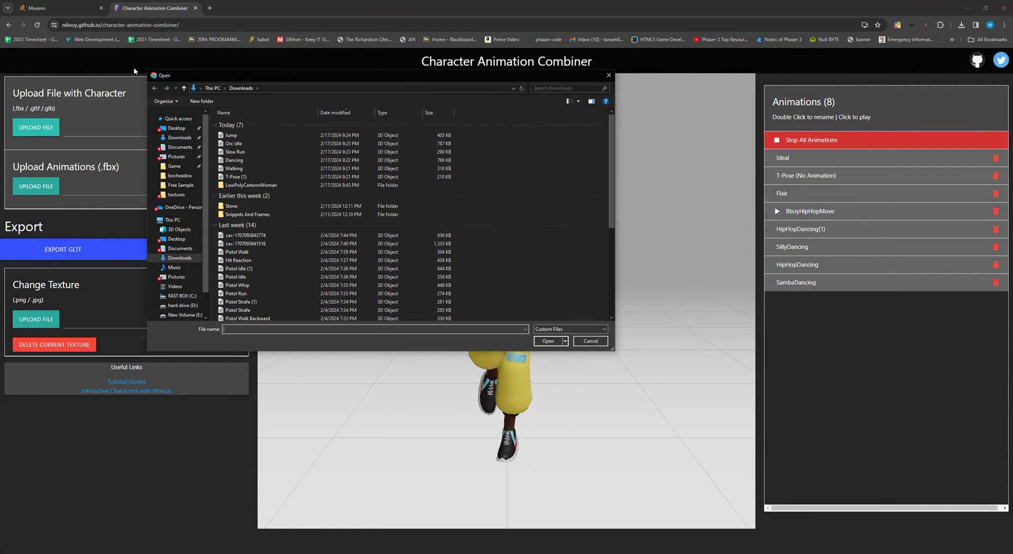
pyautogui.doubleClick(242, 177)
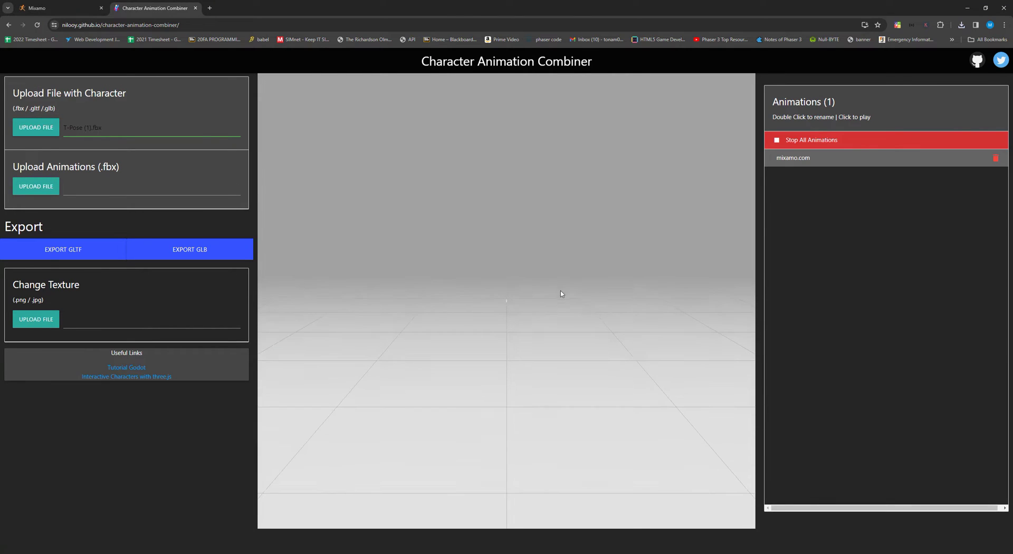
pyautogui.scroll(10, 511, 294)
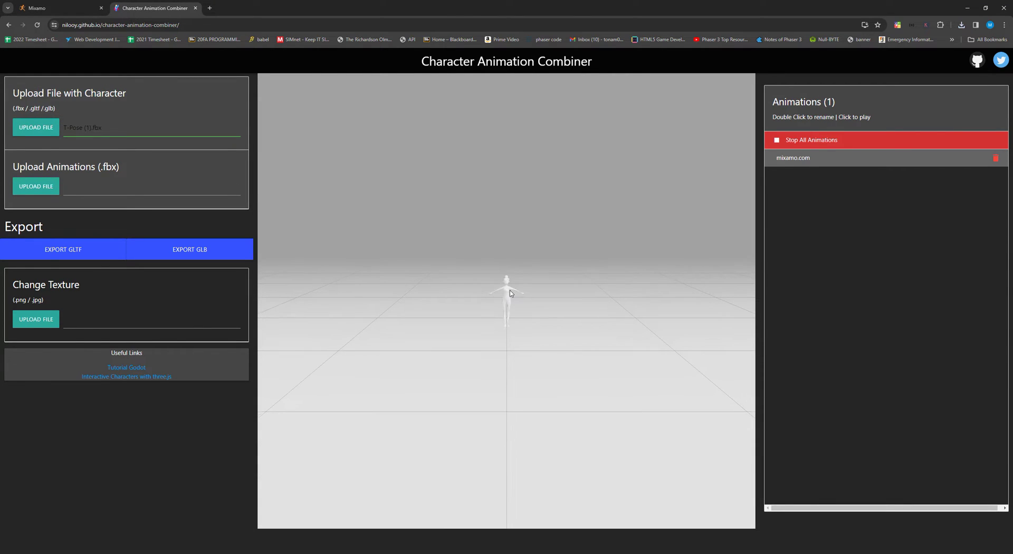
pyautogui.scroll(5, 509, 291)
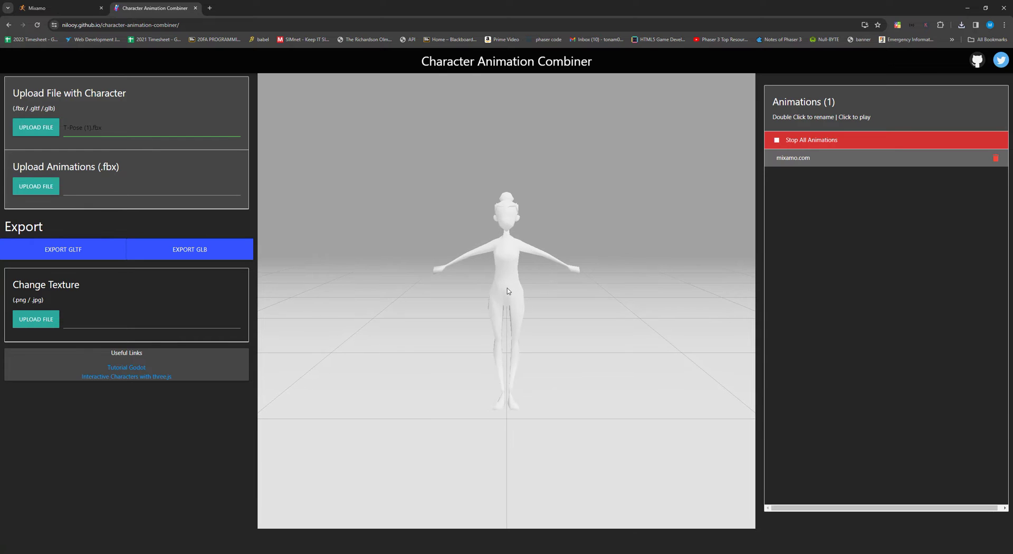
# Apply the texture PNG from the texture folder to the woman via Change Texture
pyautogui.hotkey('alt', 'Tab')
pyautogui.doubleClick(474, 255)
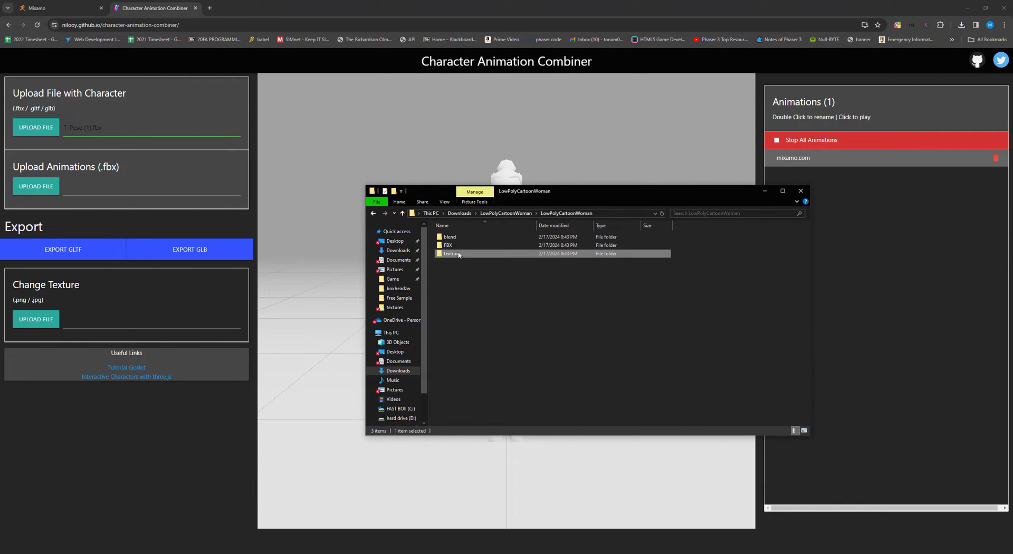
pyautogui.moveTo(455, 244); pyautogui.dragTo(75, 327)
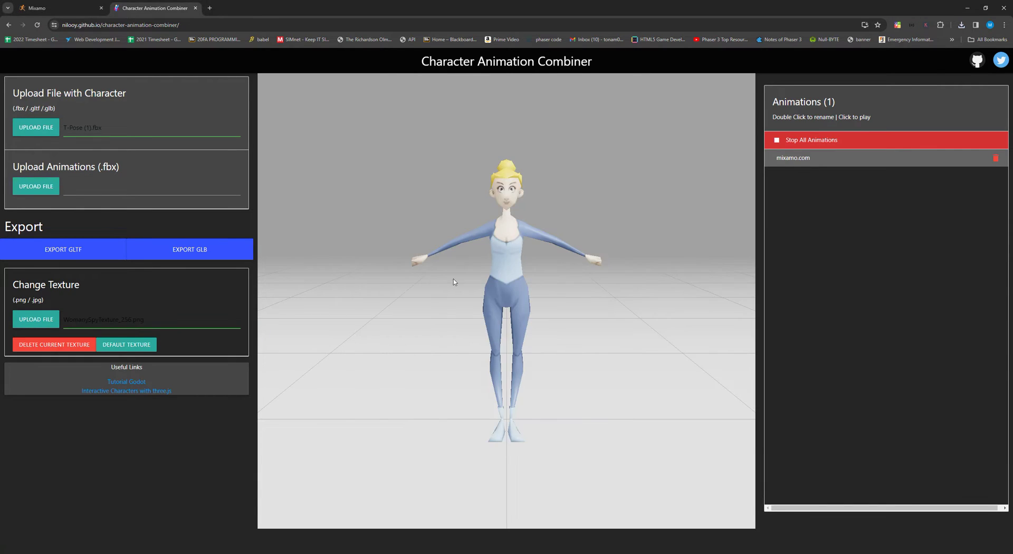
# Load the five FBX animations and preview Jump, OrcIdle, SlowRun, Dancing and Walking
pyautogui.click(37, 188)
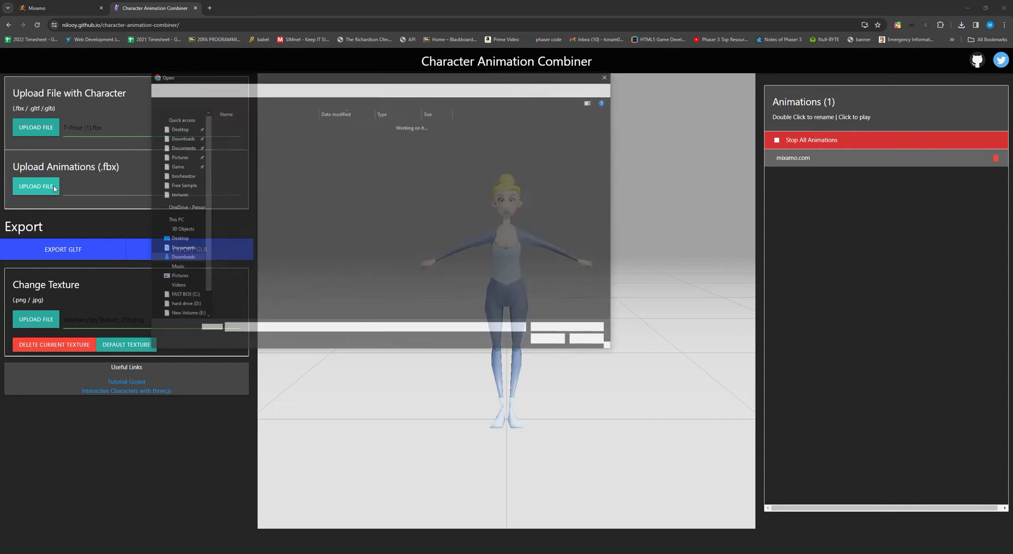
pyautogui.moveTo(274, 179); pyautogui.dragTo(276, 134)
pyautogui.click(547, 342)
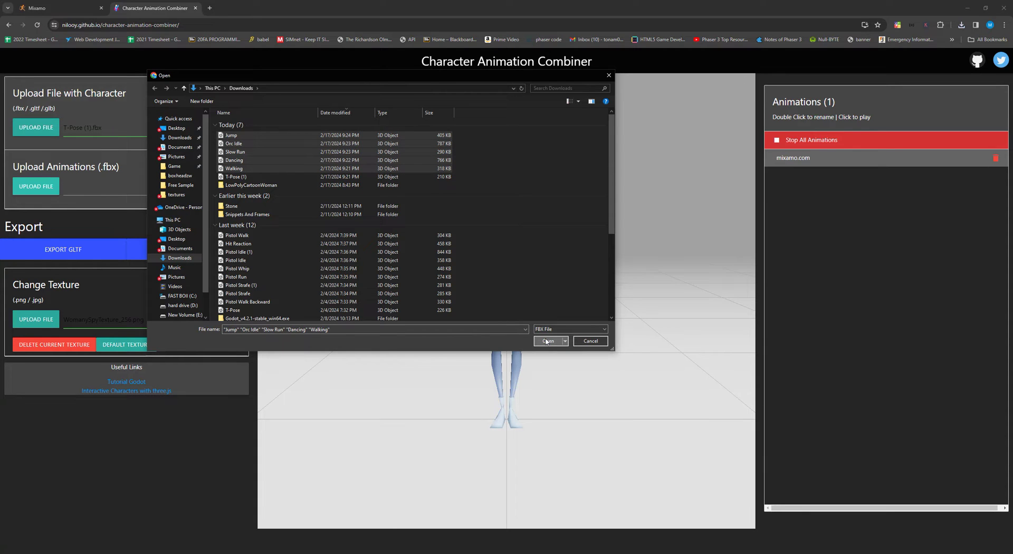
pyautogui.click(818, 177)
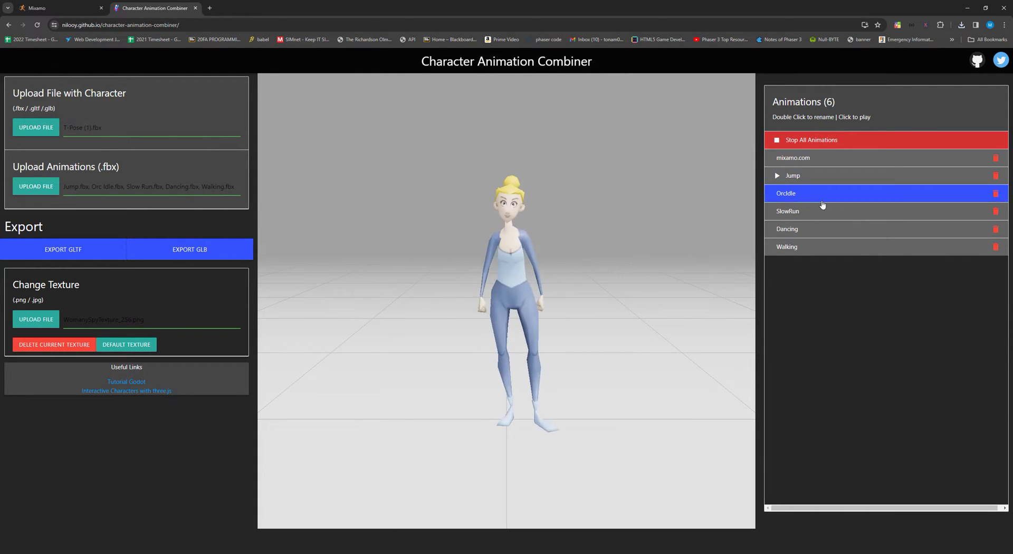
pyautogui.click(821, 200)
pyautogui.click(810, 217)
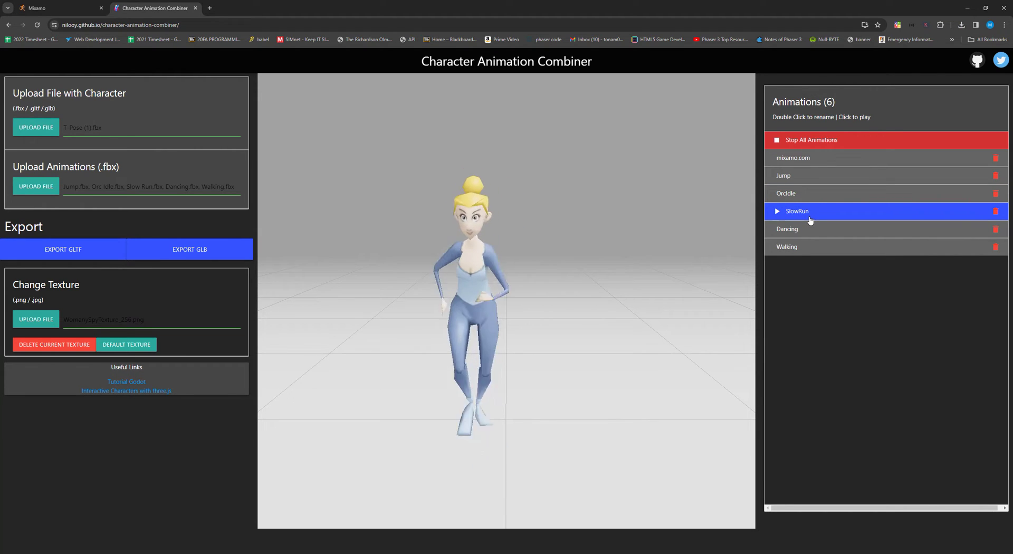
pyautogui.click(798, 235)
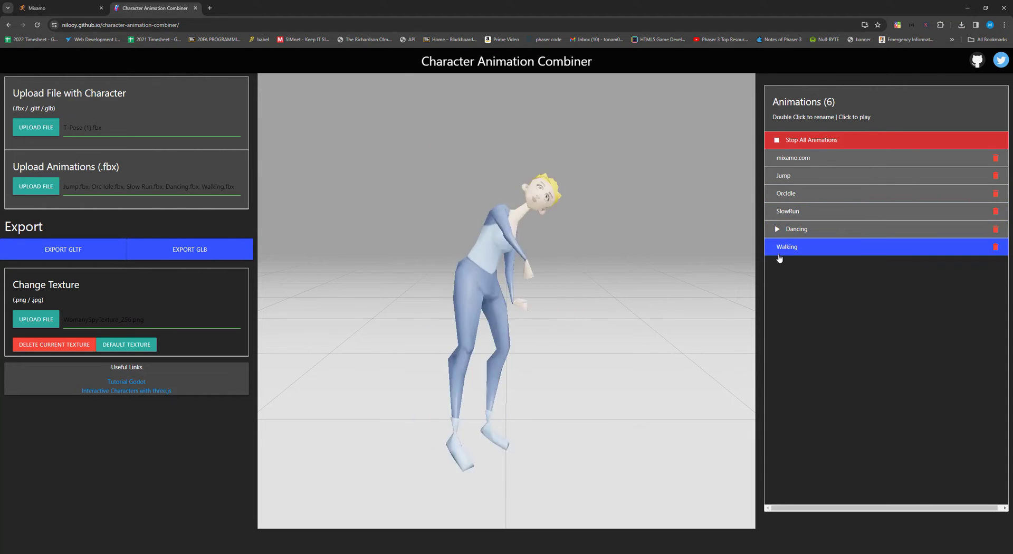
pyautogui.click(789, 253)
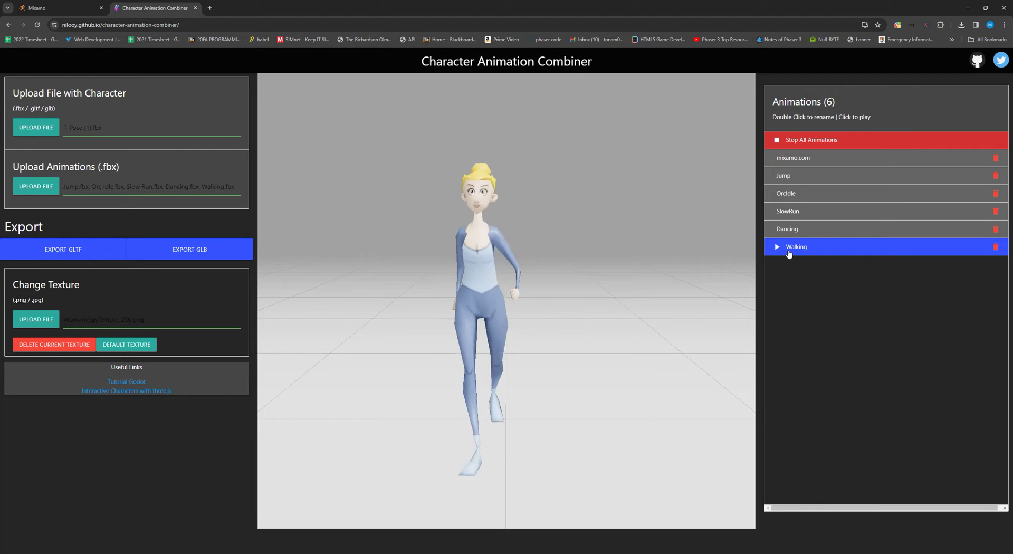
# Export the animated woman as a glTF file into Downloads
pyautogui.click(76, 253)
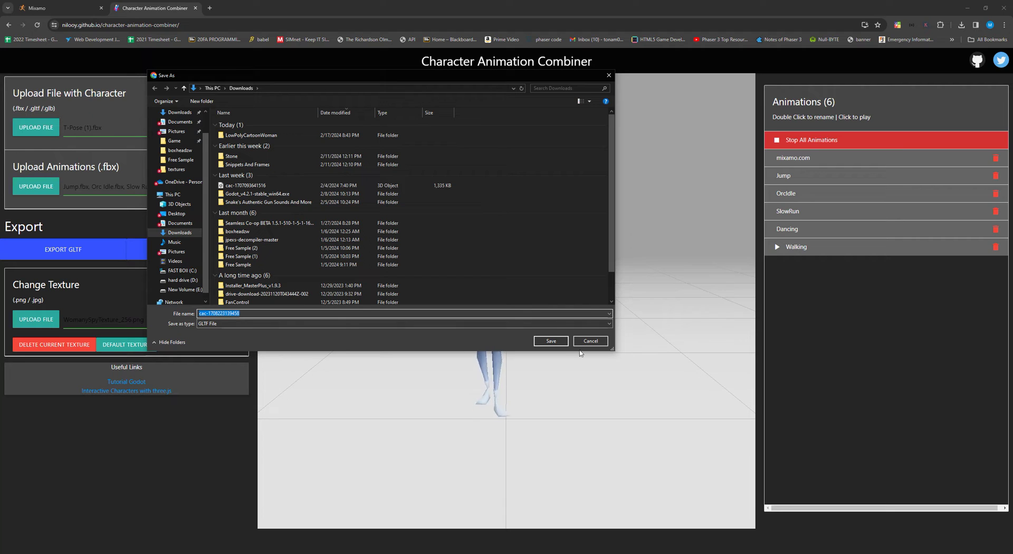
pyautogui.click(551, 342)
pyautogui.hotkey('alt', 'Tab')
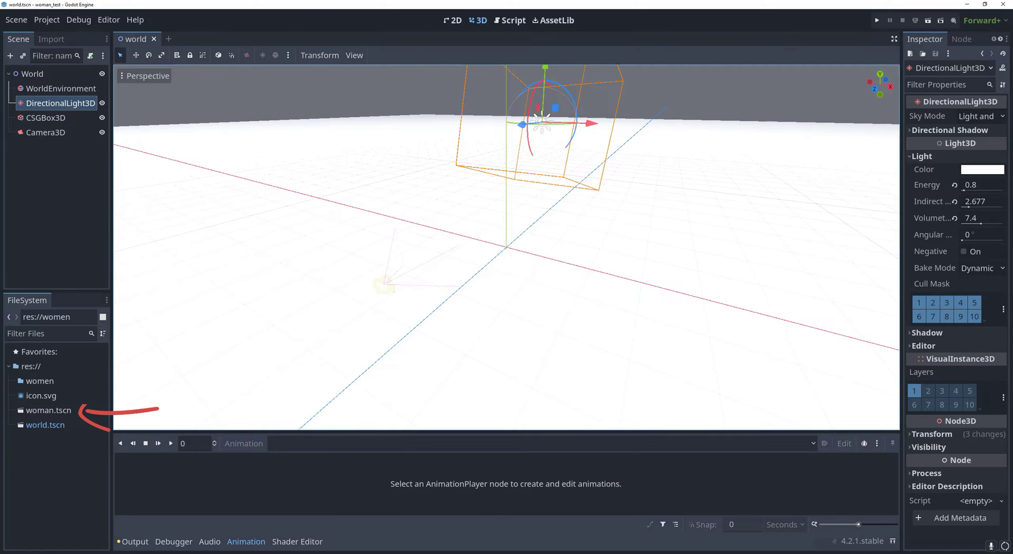
pyautogui.click(143, 551)
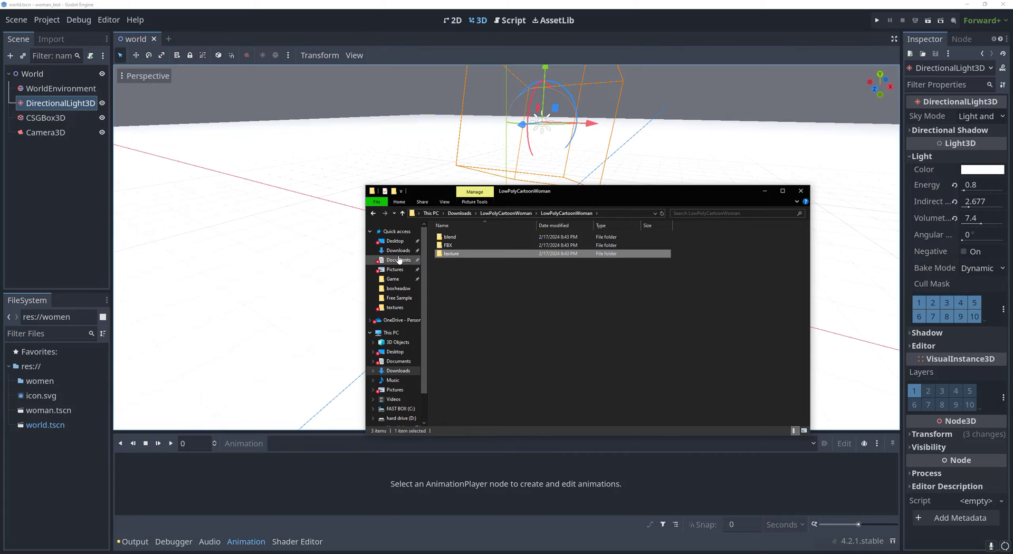
pyautogui.click(398, 250)
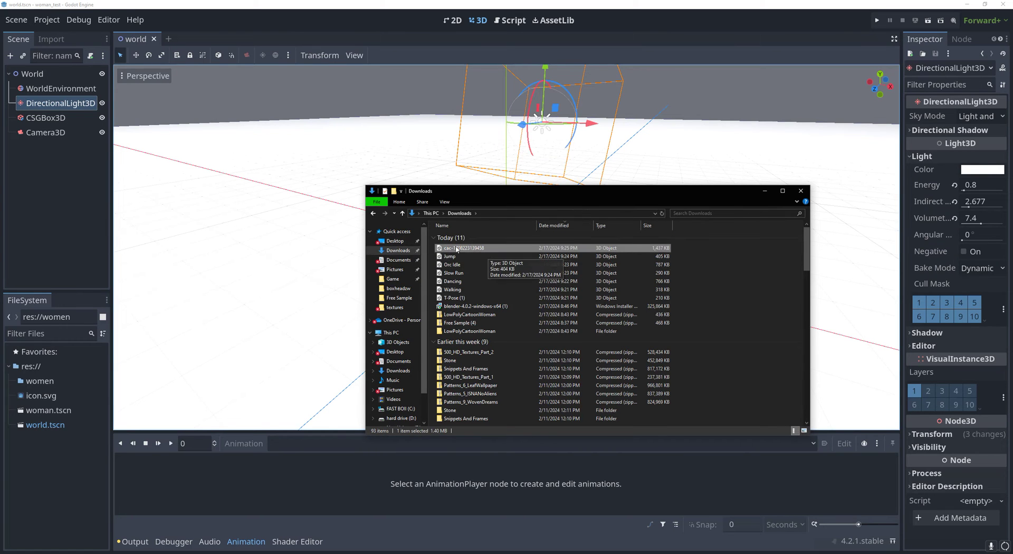
pyautogui.moveTo(462, 248); pyautogui.dragTo(91, 412)
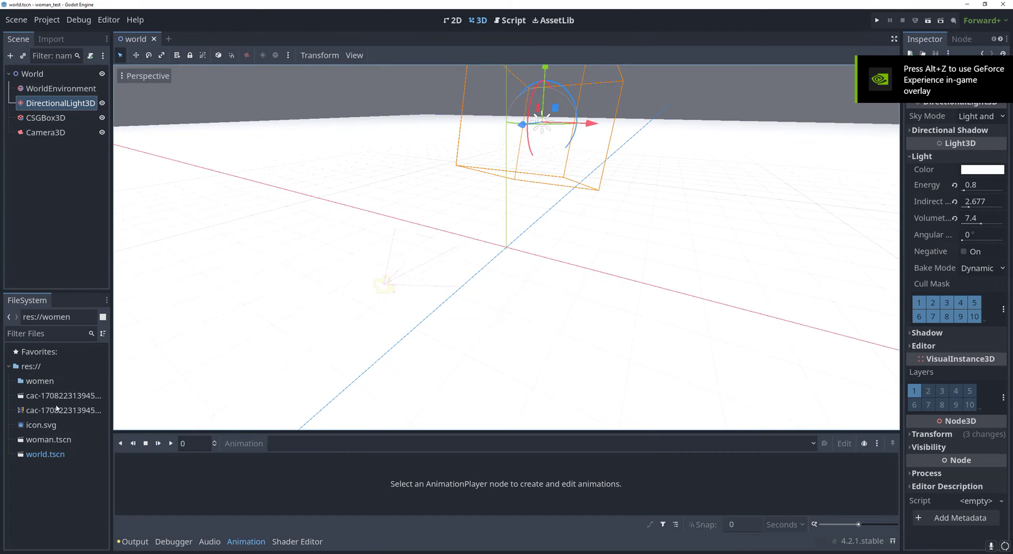
# Play the Jump animation preview in the glTF's Advanced Import Settings
pyautogui.doubleClick(57, 400)
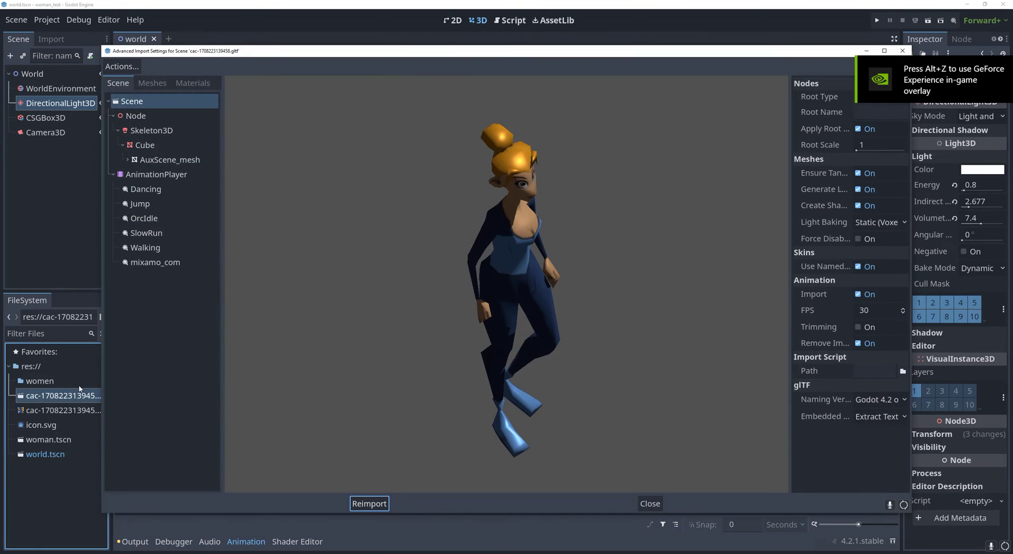
pyautogui.click(157, 202)
pyautogui.click(233, 485)
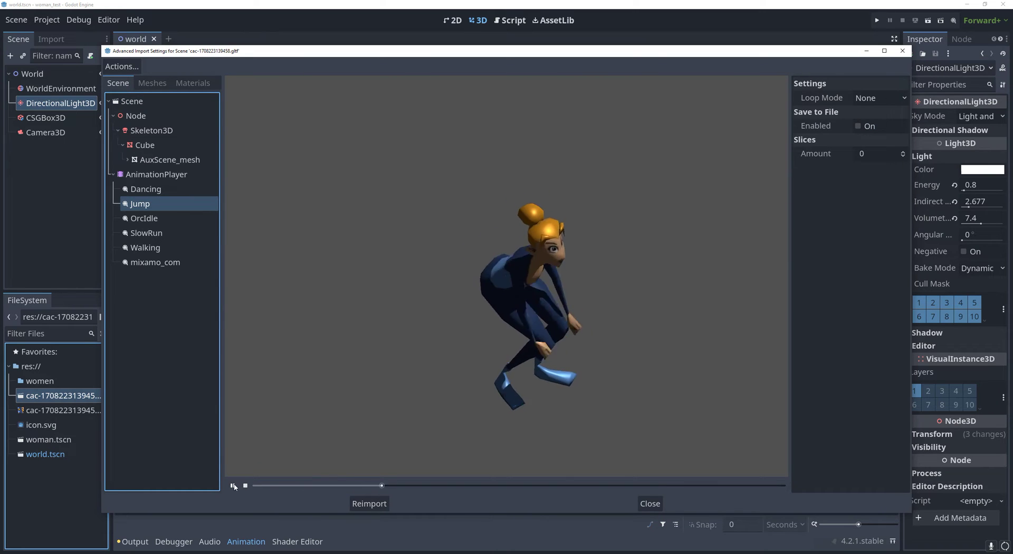
pyautogui.press('Escape')
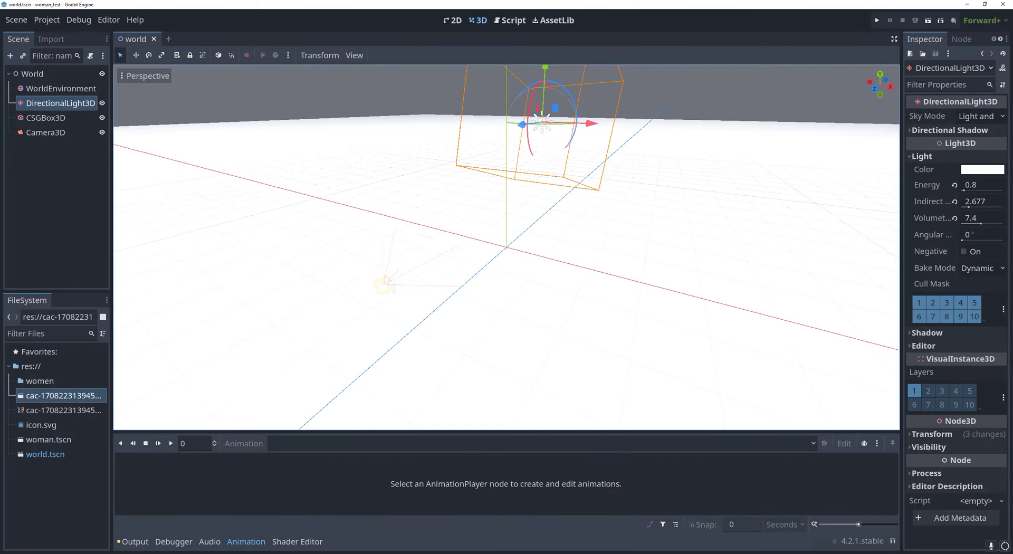
pyautogui.rightClick(58, 397)
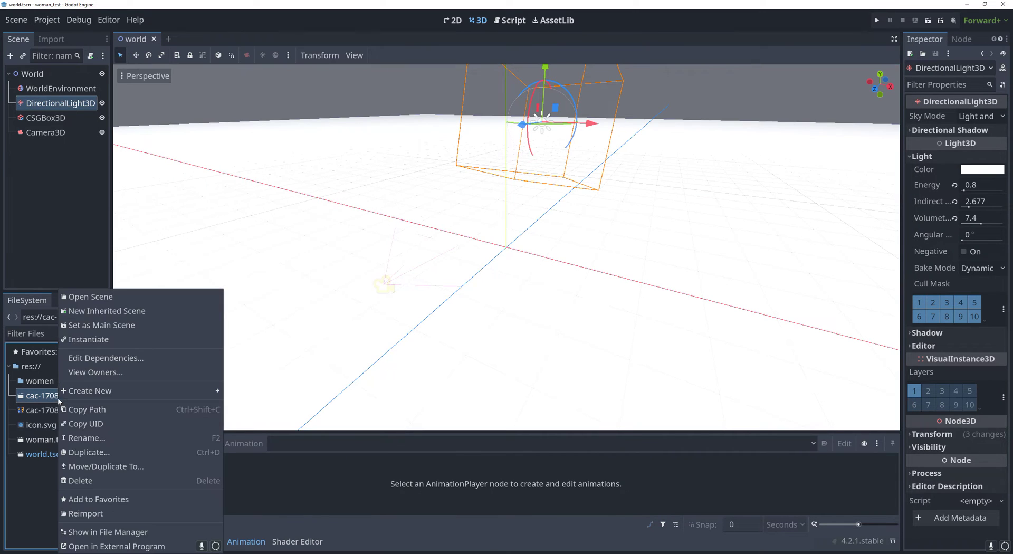
# Create an inherited scene from the glTF with its root renamed Women and typed CharacterBody3D
pyautogui.click(135, 312)
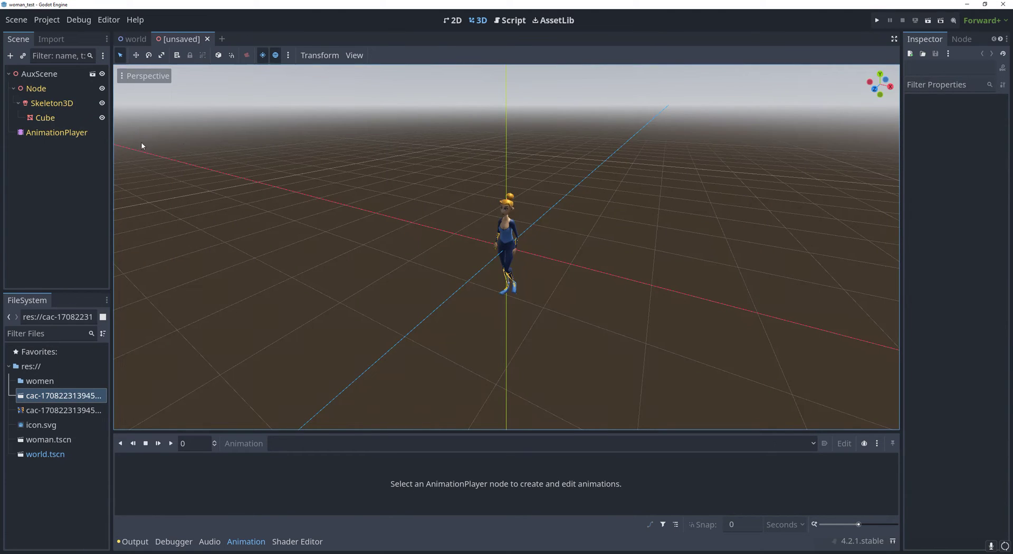
pyautogui.doubleClick(39, 75)
pyautogui.write('Women')
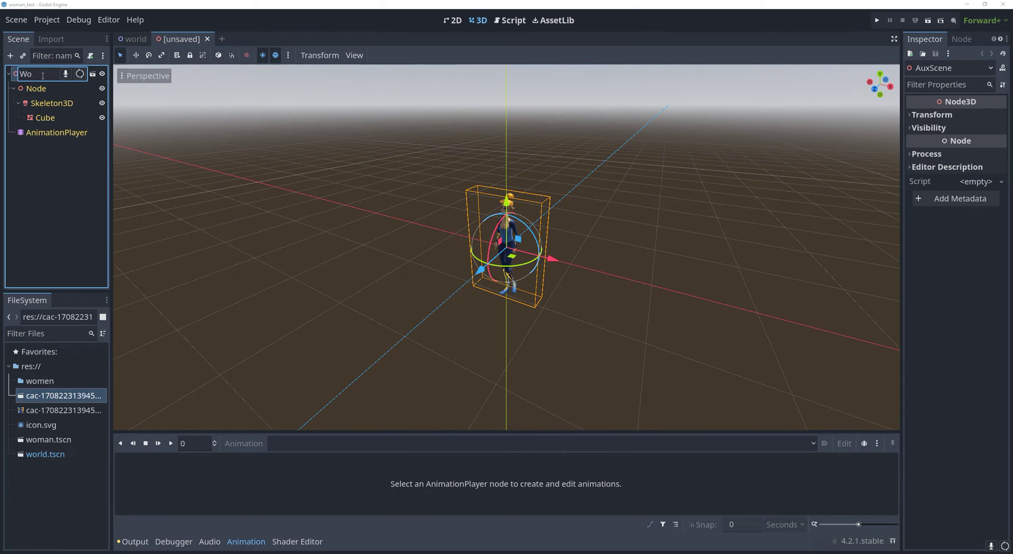
pyautogui.press('Return')
pyautogui.rightClick(52, 76)
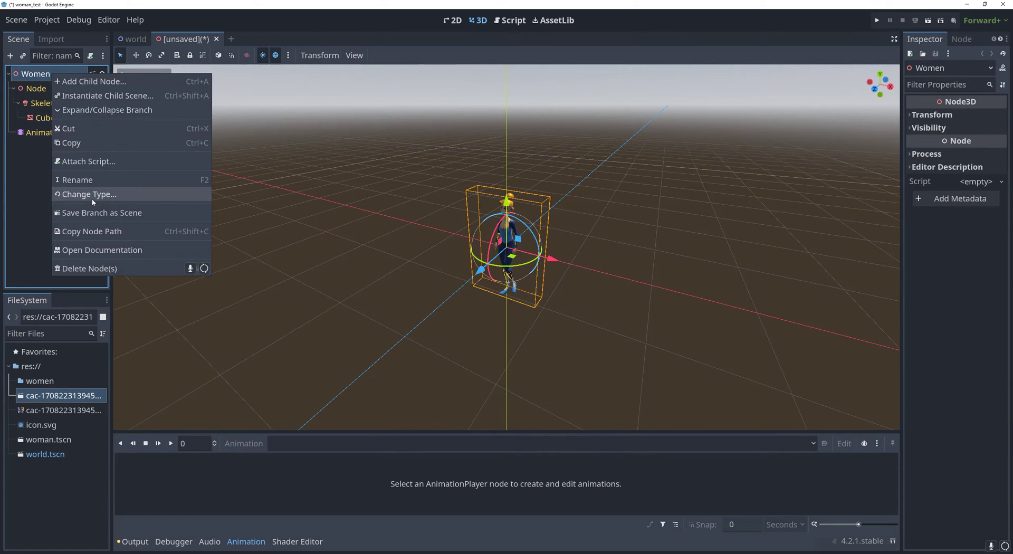
pyautogui.click(79, 196)
pyautogui.write('charac')
pyautogui.press('Down')
pyautogui.press('Down')
pyautogui.press('Down')
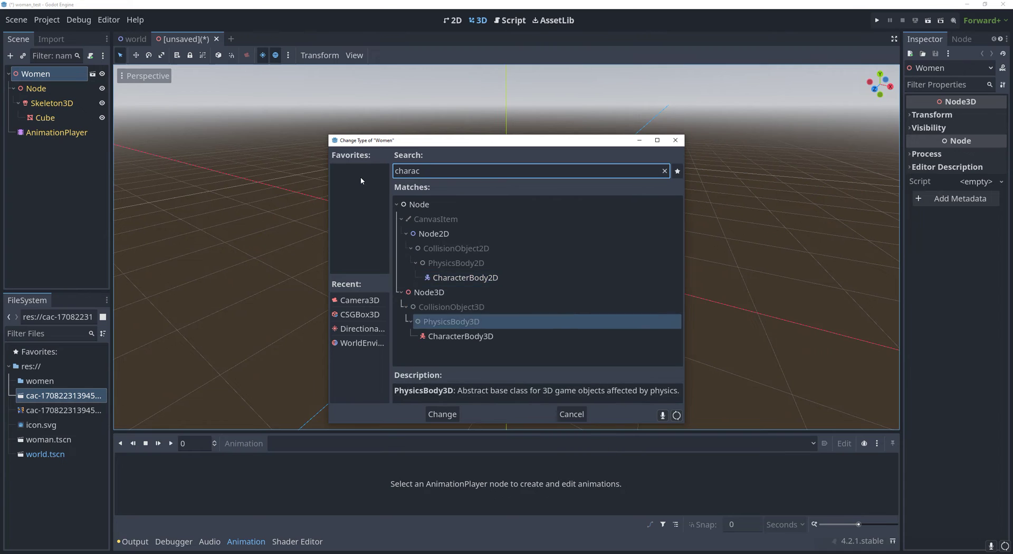
pyautogui.press('Down')
# Add a CollisionShape3D with a 1.6-high CapsuleShape3D under Women and save as women.tscn
pyautogui.press('Return')
pyautogui.click(56, 78)
pyautogui.hotkey('ctrl', 'a')
pyautogui.write('coll')
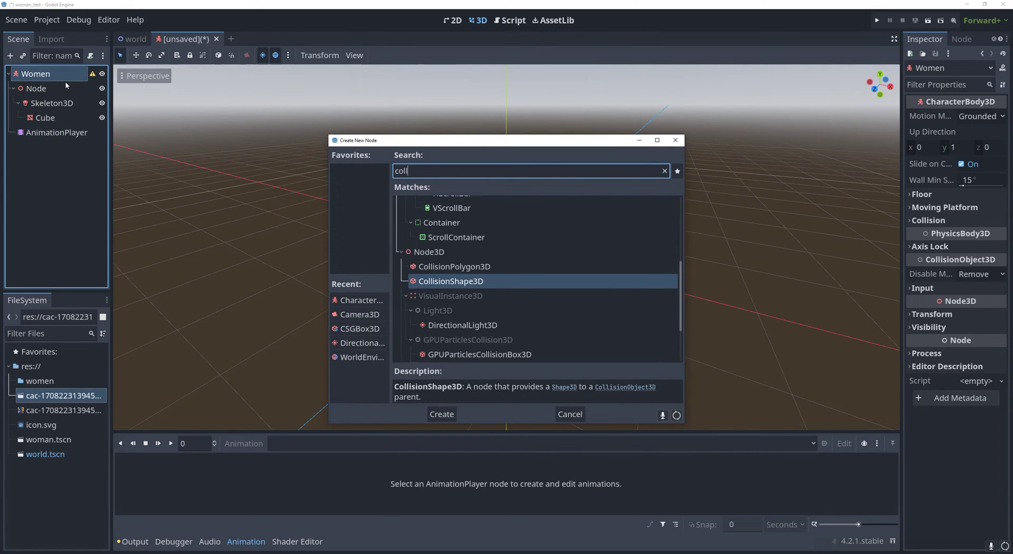
pyautogui.press('Return')
pyautogui.click(992, 117)
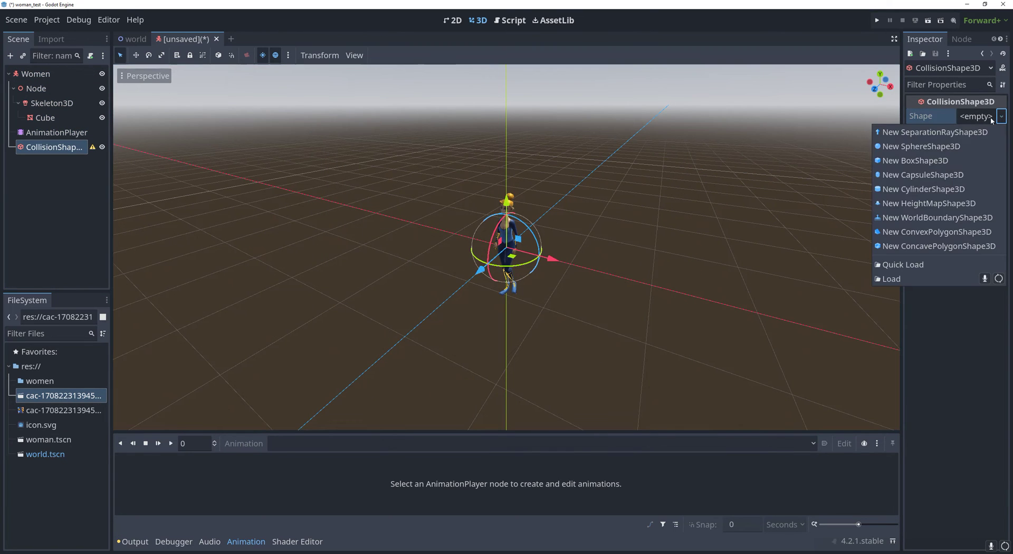
pyautogui.click(944, 179)
pyautogui.moveTo(507, 196); pyautogui.dragTo(512, 200)
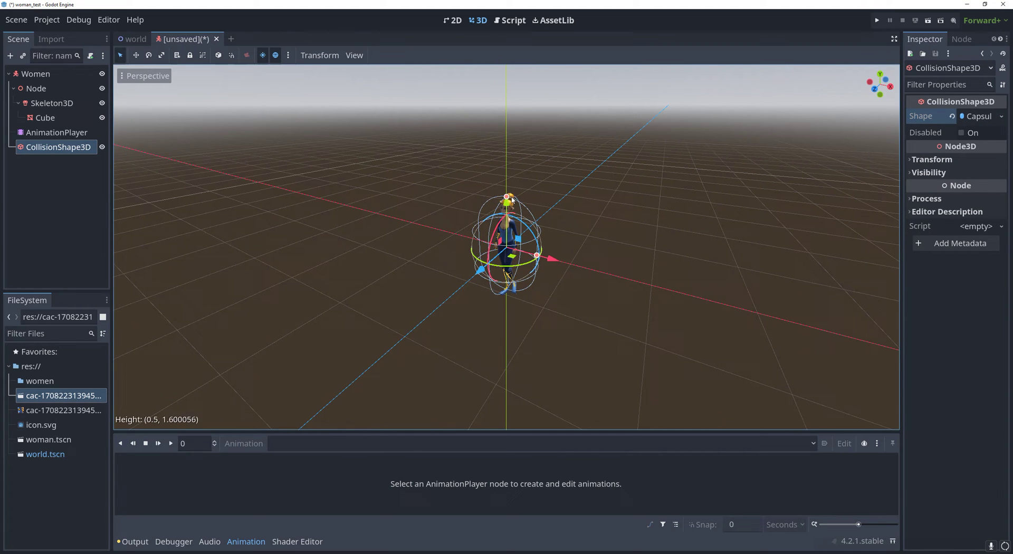
pyautogui.hotkey('ctrl', 's')
pyautogui.click(421, 410)
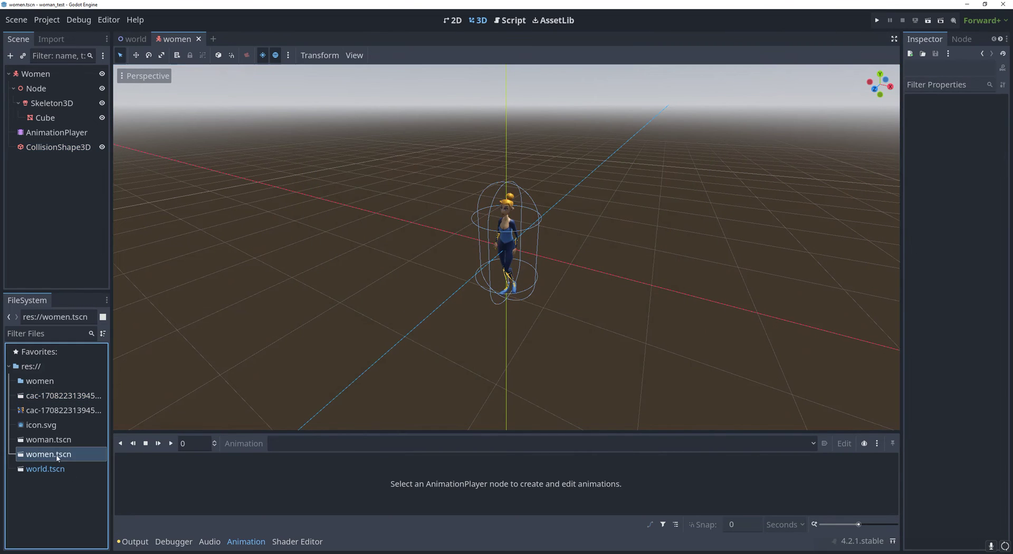
# Delete the old woman.tscn file from the project
pyautogui.rightClick(32, 449)
pyautogui.press('Escape')
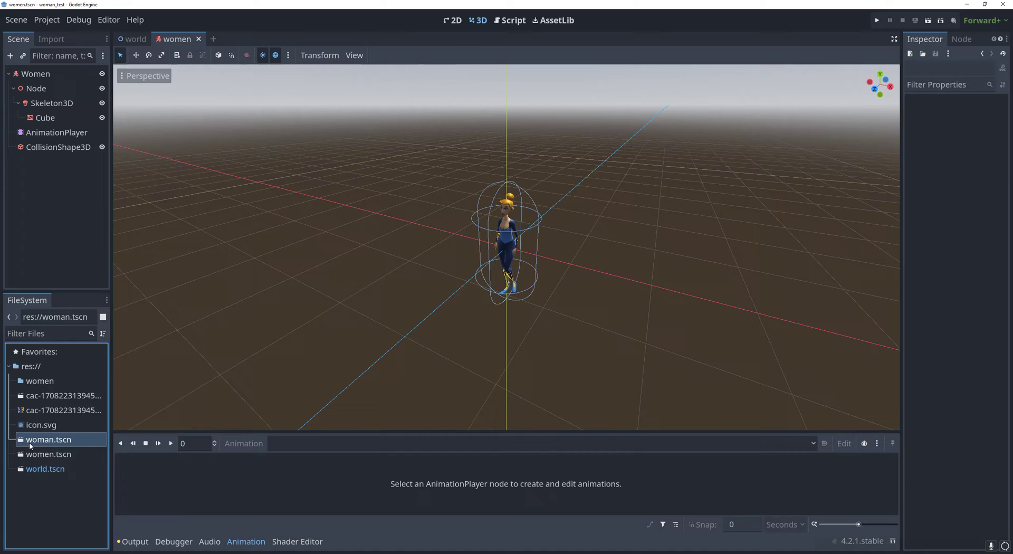
pyautogui.click(38, 441)
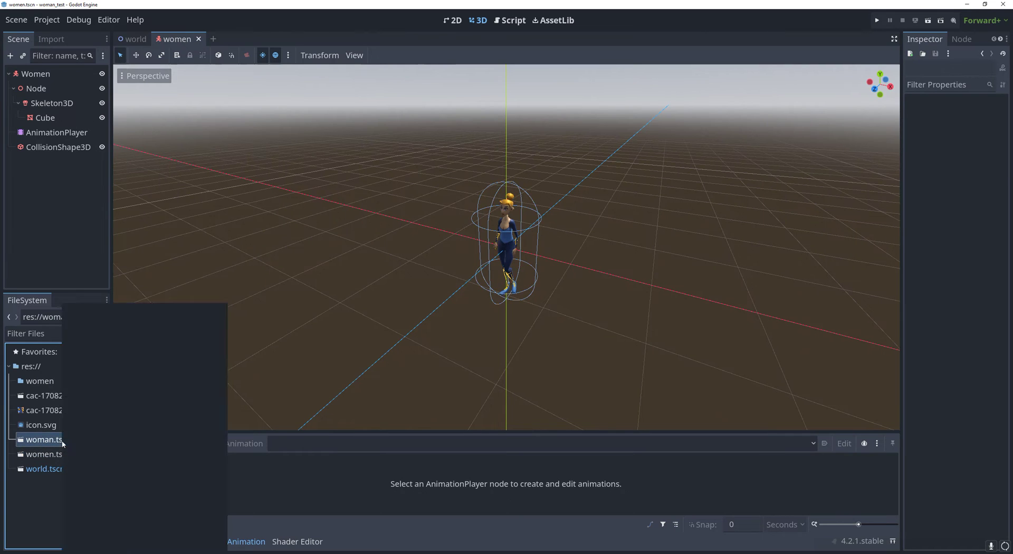
pyautogui.rightClick(59, 447)
pyautogui.click(84, 494)
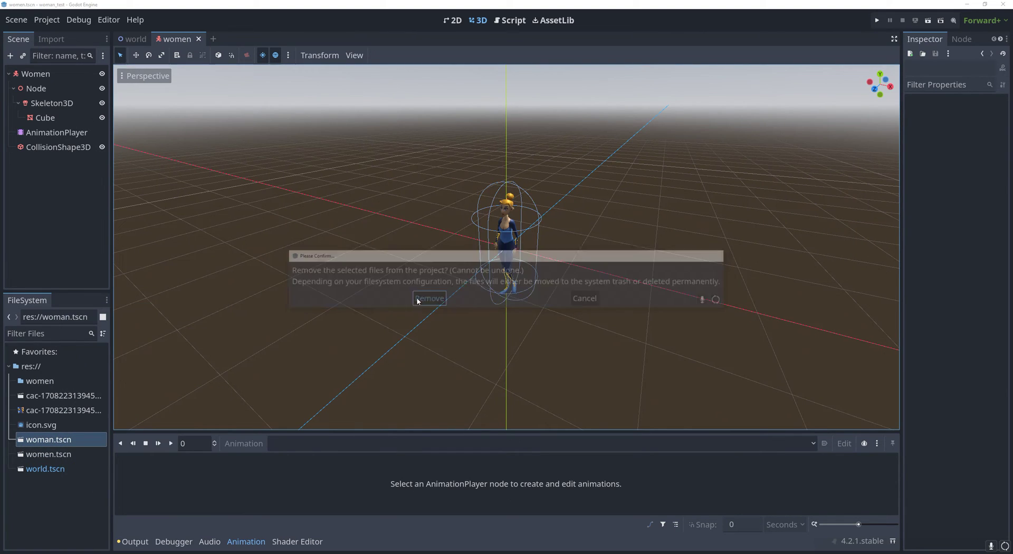
pyautogui.click(427, 299)
# Open world.tscn and drop a women.tscn instance into the viewport
pyautogui.click(49, 441)
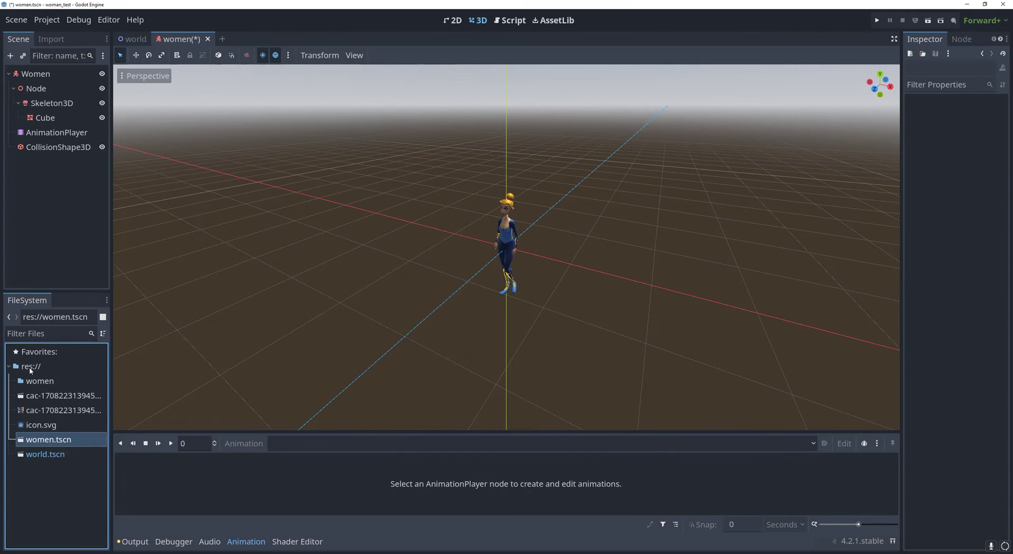
pyautogui.click(38, 479)
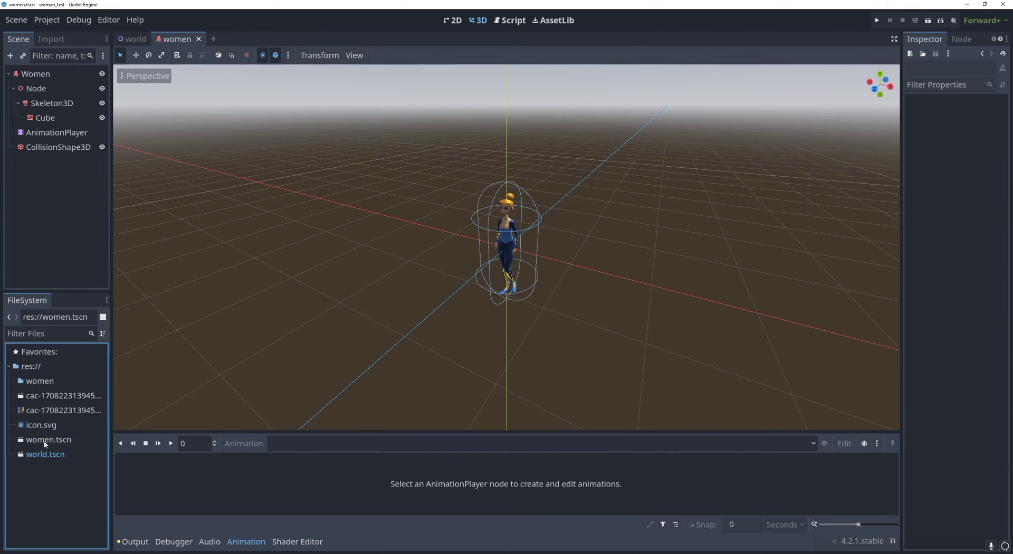
pyautogui.click(48, 441)
pyautogui.doubleClick(37, 456)
pyautogui.click(49, 441)
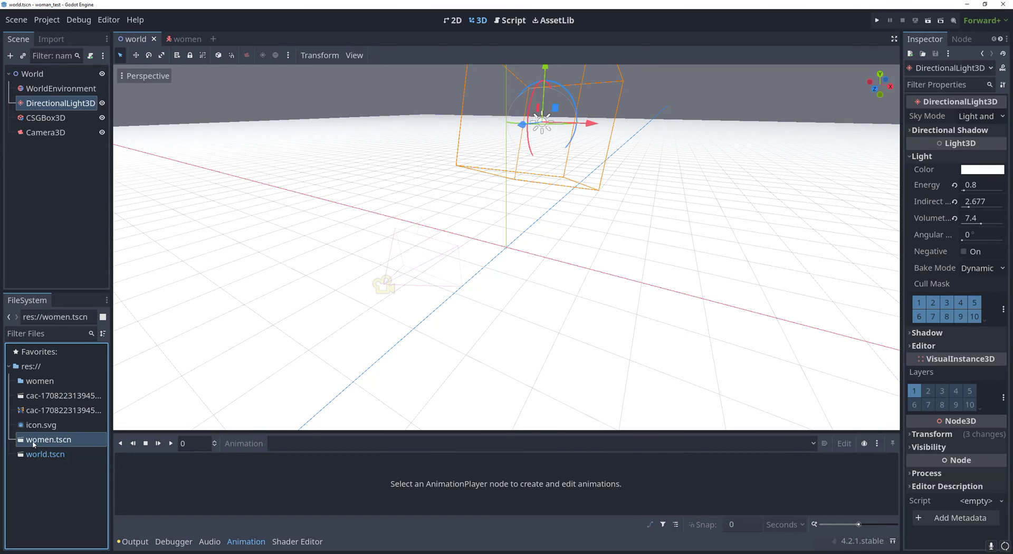
pyautogui.moveTo(33, 444); pyautogui.dragTo(498, 246)
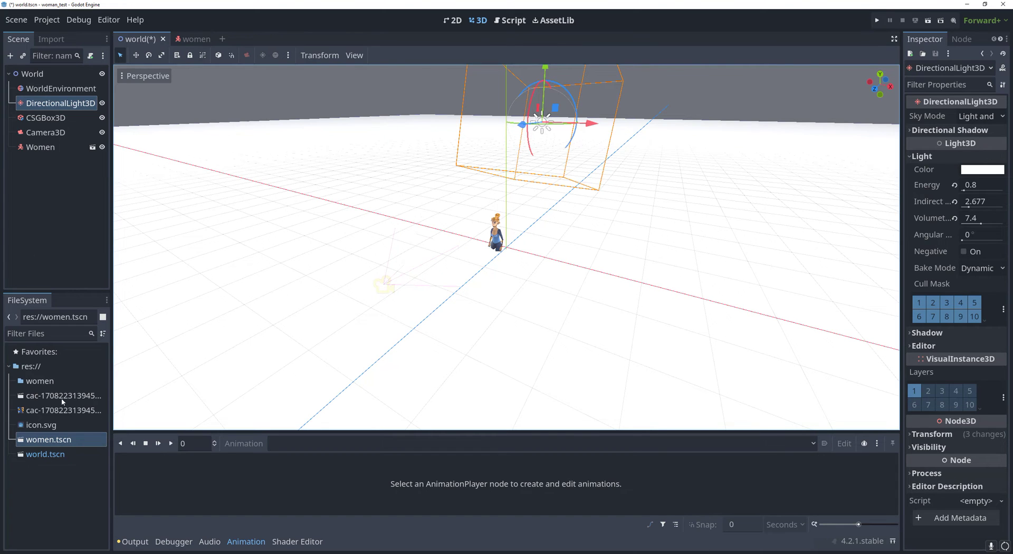
# Raise the Women character slightly along Y and save the world scene
pyautogui.click(46, 133)
pyautogui.click(40, 147)
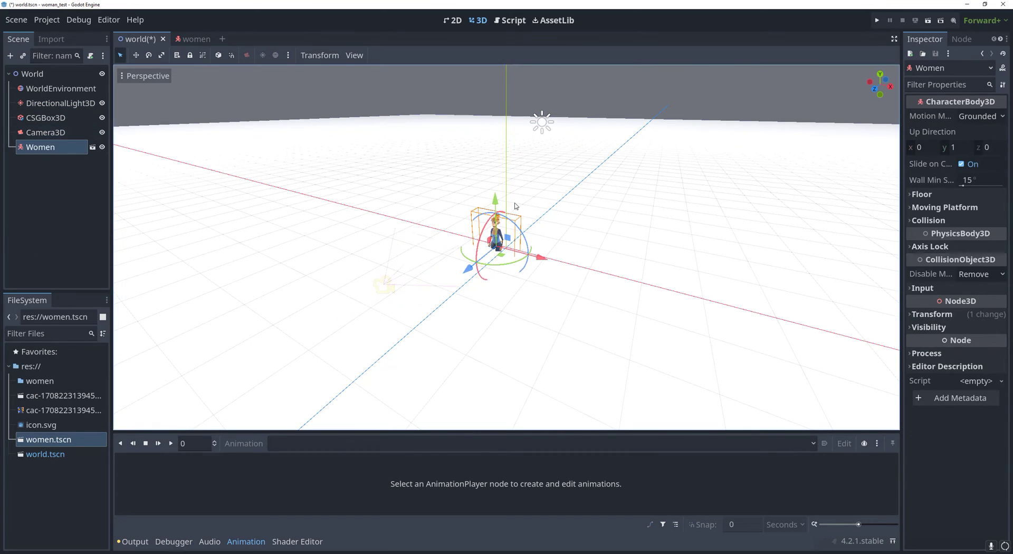
pyautogui.moveTo(496, 197); pyautogui.dragTo(496, 152)
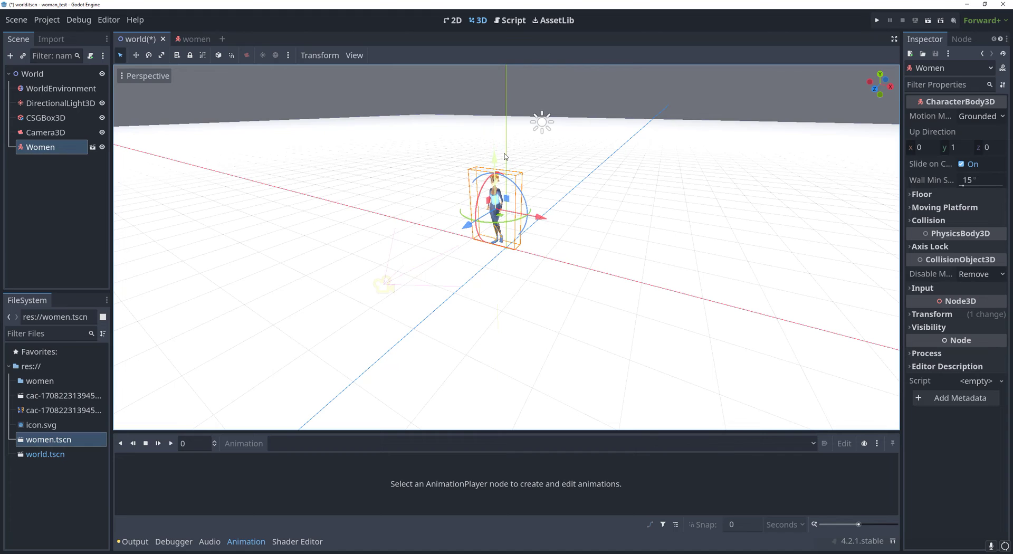
pyautogui.hotkey('ctrl', 's')
# Test-run the game, then reposition Camera3D and lower its FOV to enlarge the woman, and save
pyautogui.press('F5')
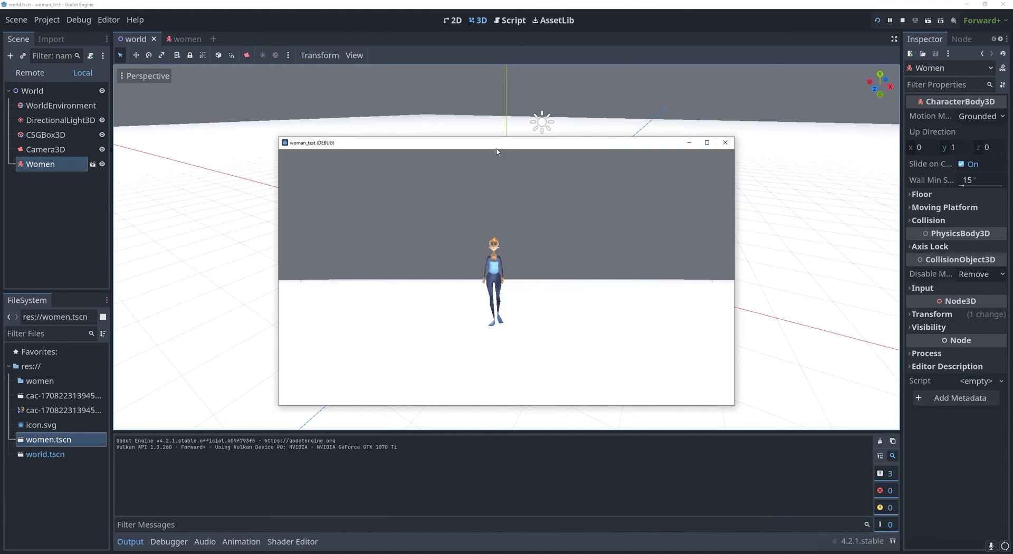
pyautogui.click(725, 142)
pyautogui.click(404, 245)
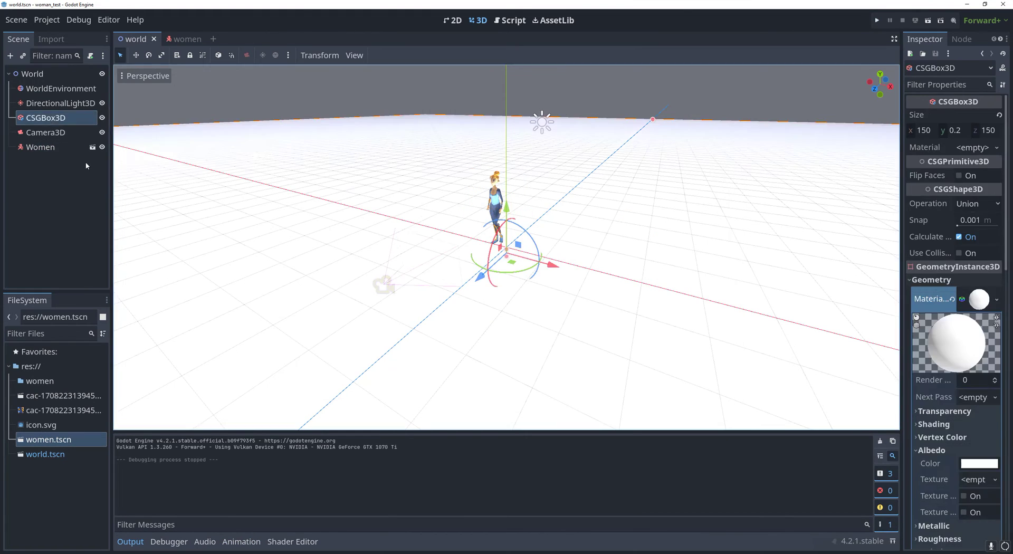
pyautogui.moveTo(337, 253); pyautogui.dragTo(377, 218)
pyautogui.click(542, 122)
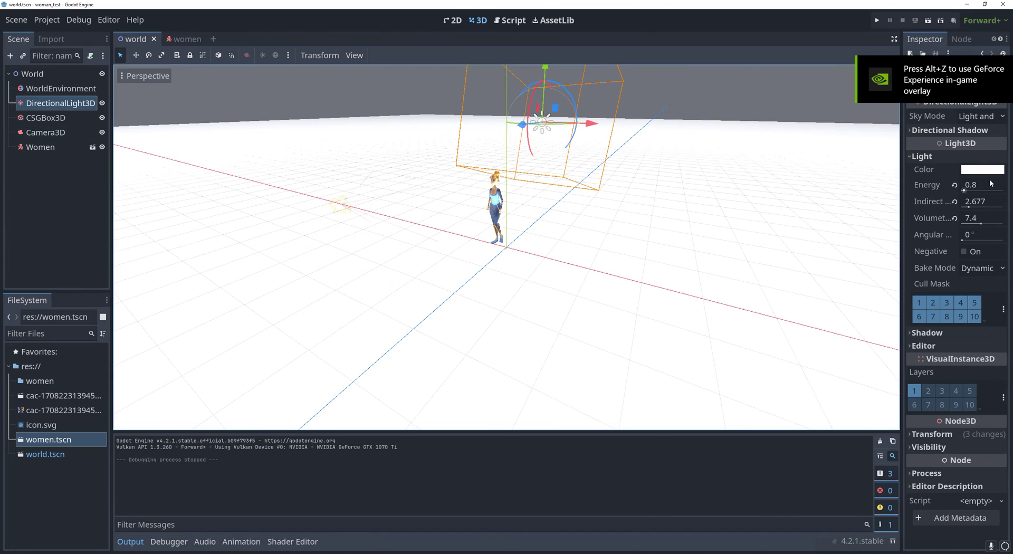
pyautogui.click(512, 160)
pyautogui.scroll(-3, 970, 486)
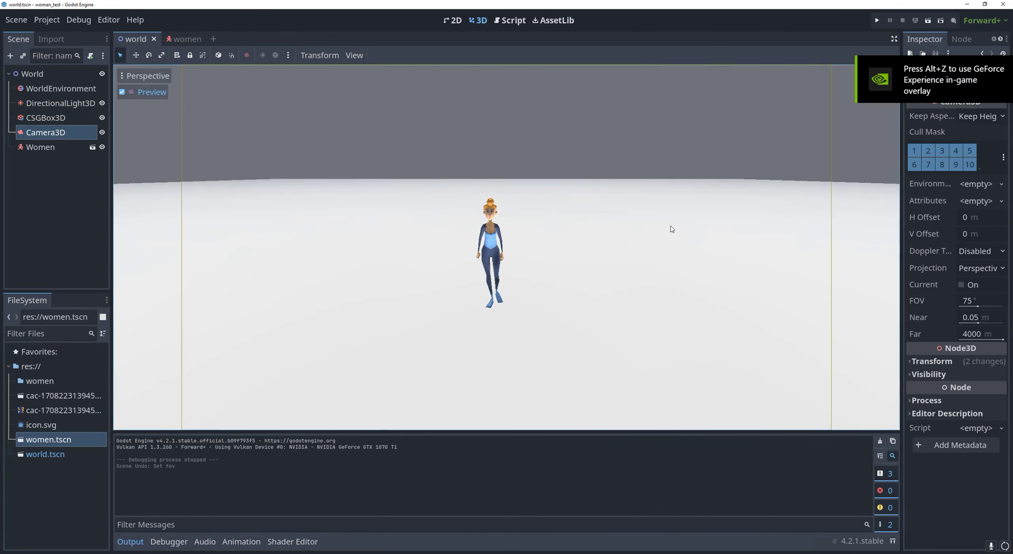
pyautogui.moveTo(978, 307); pyautogui.dragTo(970, 308)
pyautogui.hotkey('ctrl', 's')
# Move women.tscn and the cac files into the women folder, test-run, and open women.tscn
pyautogui.click(64, 446)
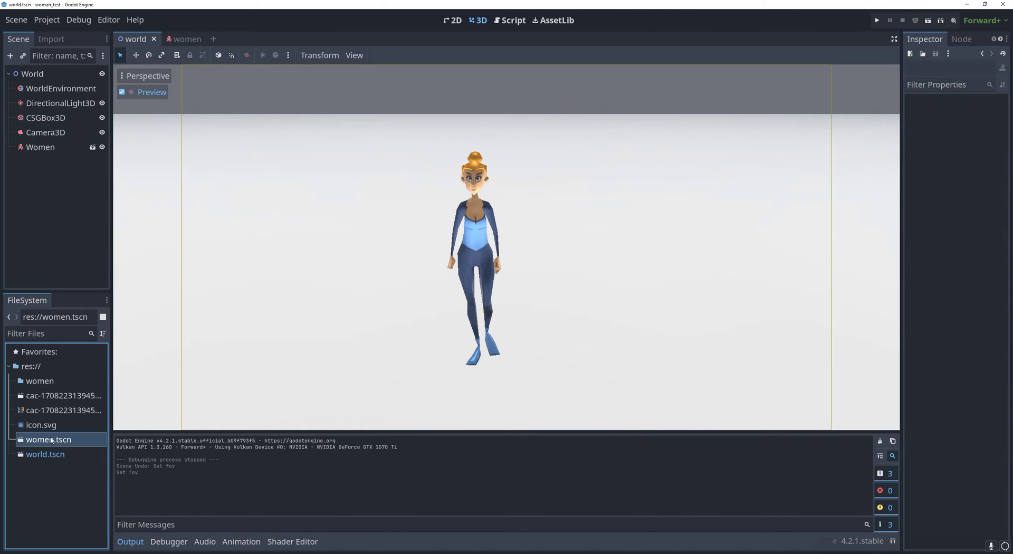
pyautogui.keyDown('ctrl'); pyautogui.click(47, 410); pyautogui.keyUp('ctrl')
pyautogui.keyDown('ctrl'); pyautogui.click(47, 396); pyautogui.keyUp('ctrl')
pyautogui.moveTo(47, 396); pyautogui.dragTo(41, 382)
pyautogui.press('F5')
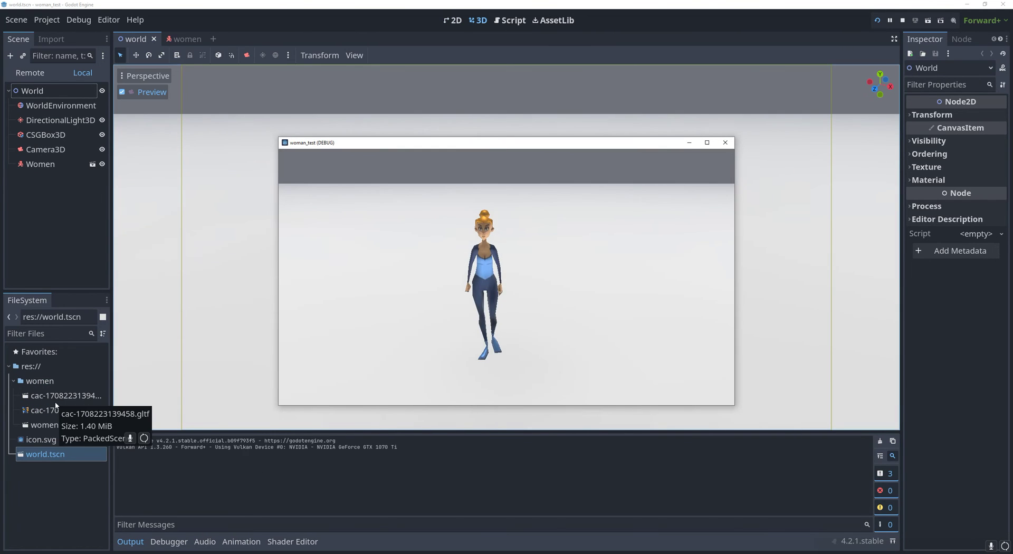
pyautogui.click(725, 143)
pyautogui.doubleClick(59, 426)
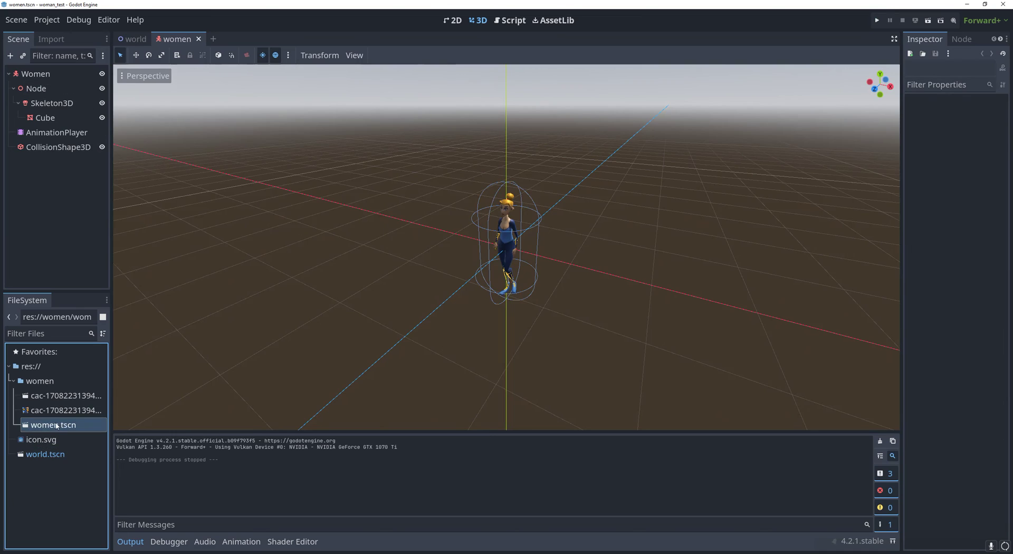
# Set the AnimationPlayer's OrcIdle animation to autoplay on load and loop
pyautogui.rightClick(55, 73)
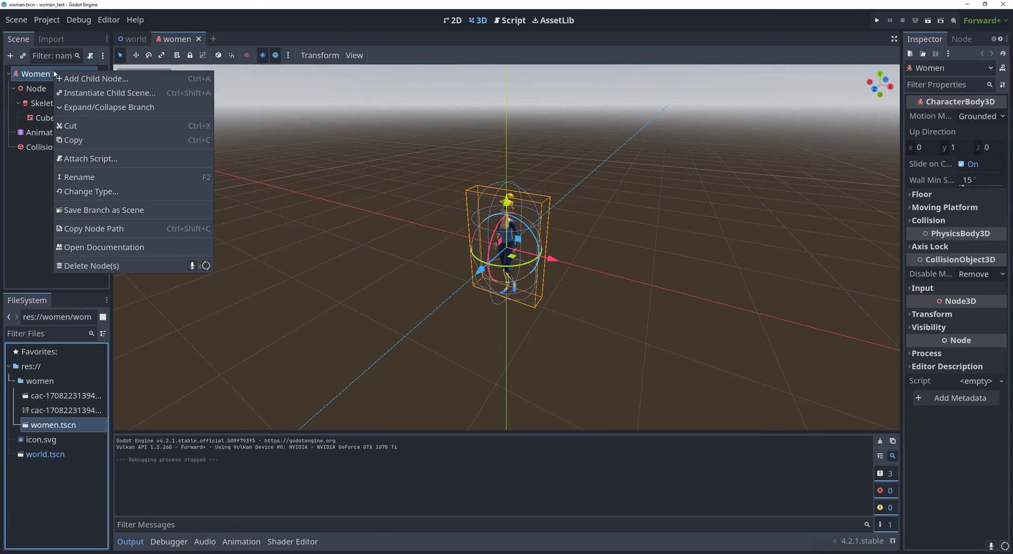
pyautogui.click(44, 135)
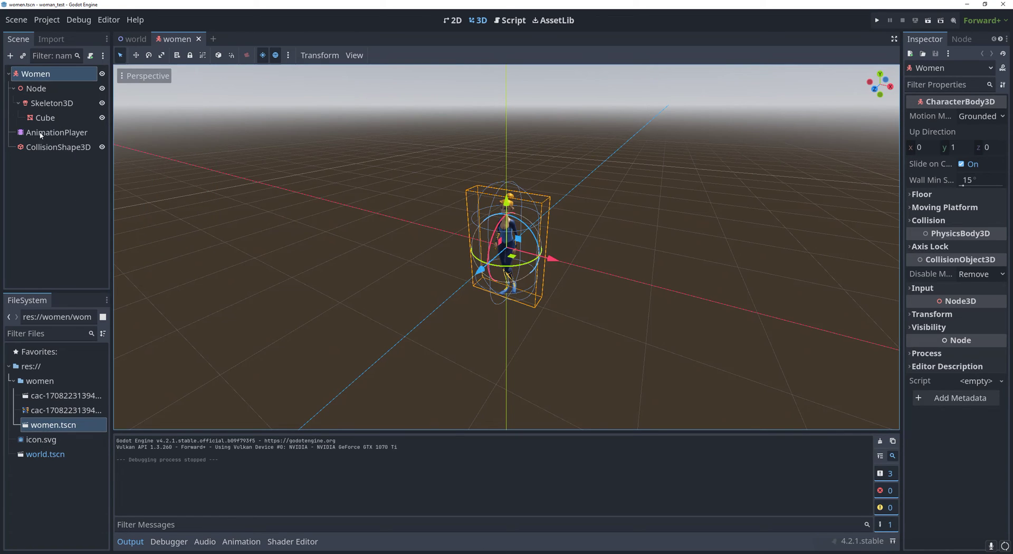
pyautogui.click(61, 135)
pyautogui.click(301, 443)
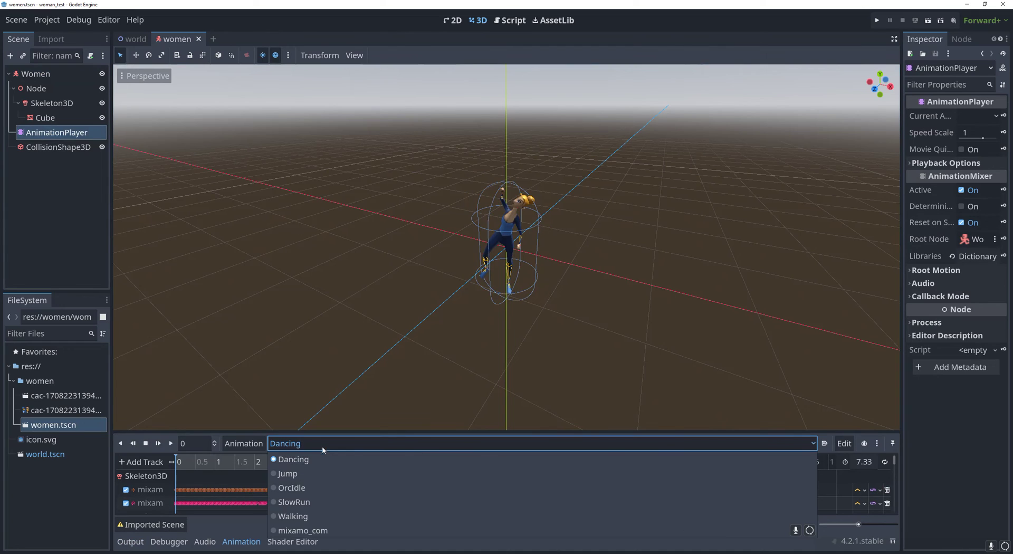
pyautogui.click(296, 487)
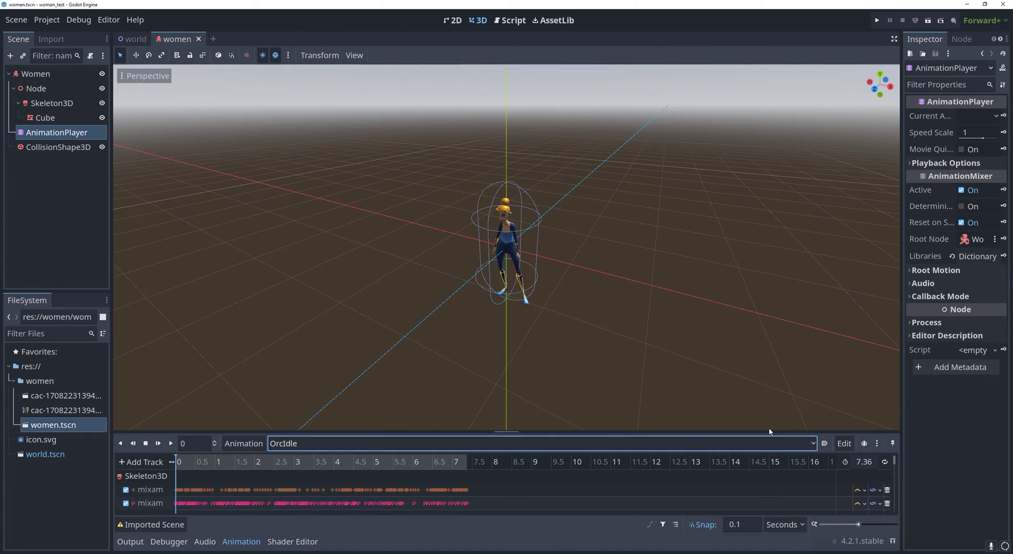
pyautogui.click(826, 443)
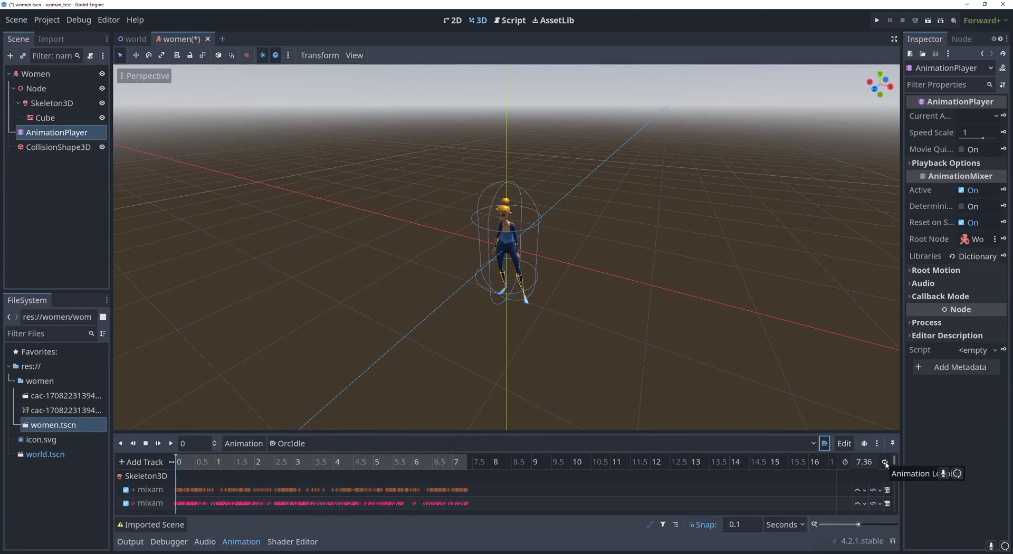
pyautogui.click(885, 462)
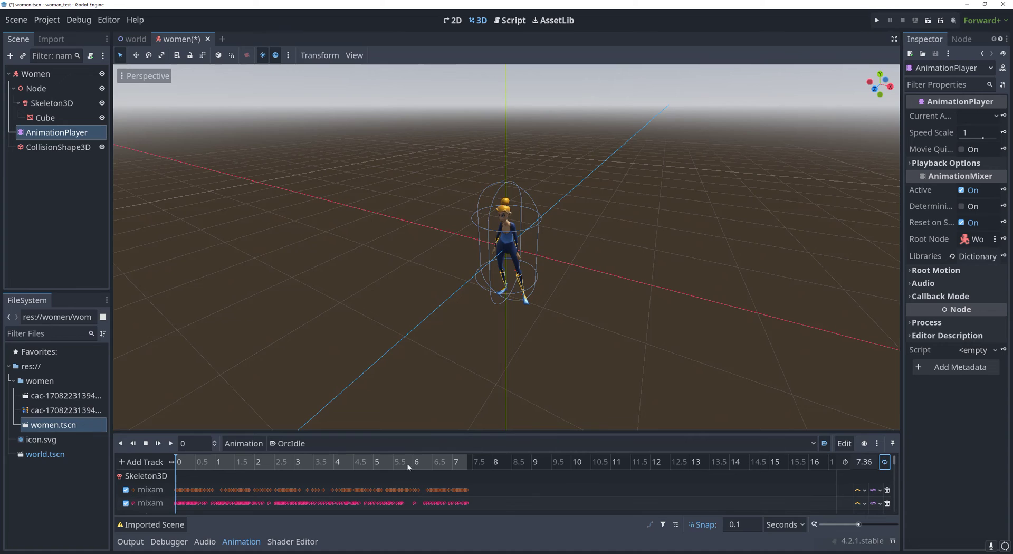
# Preview the Walking, SlowRun and Dancing animations, then save the women scene
pyautogui.click(285, 443)
pyautogui.click(309, 521)
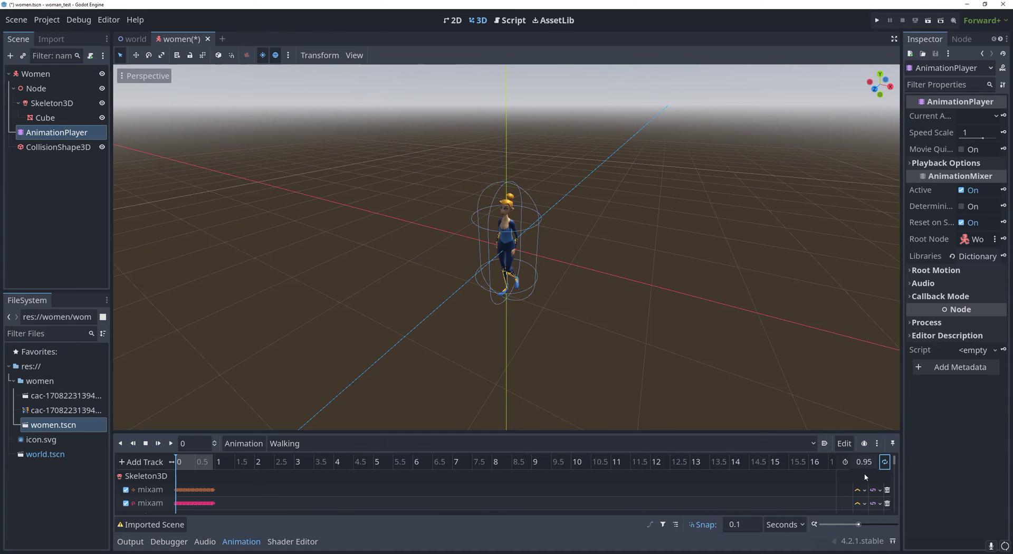
pyautogui.click(504, 443)
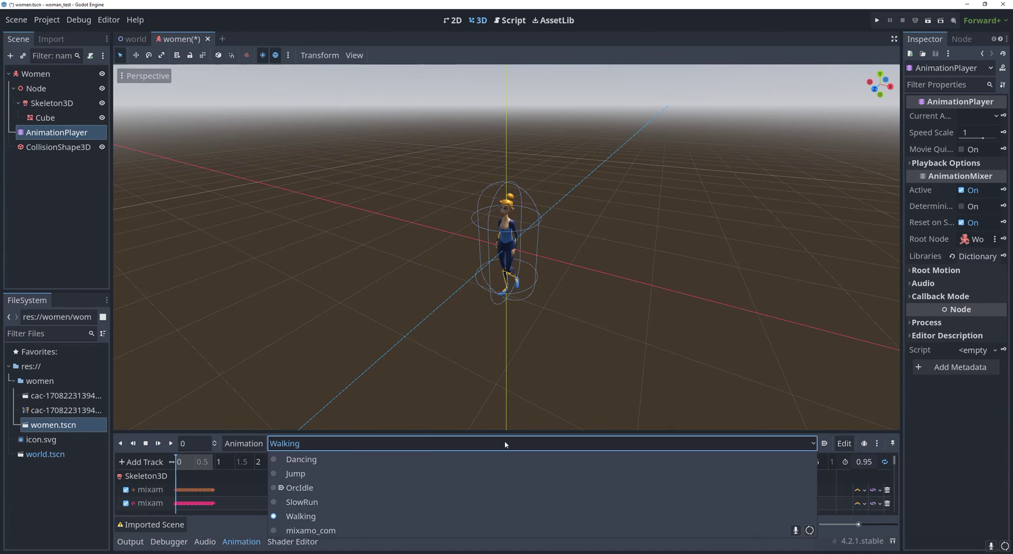
pyautogui.click(367, 503)
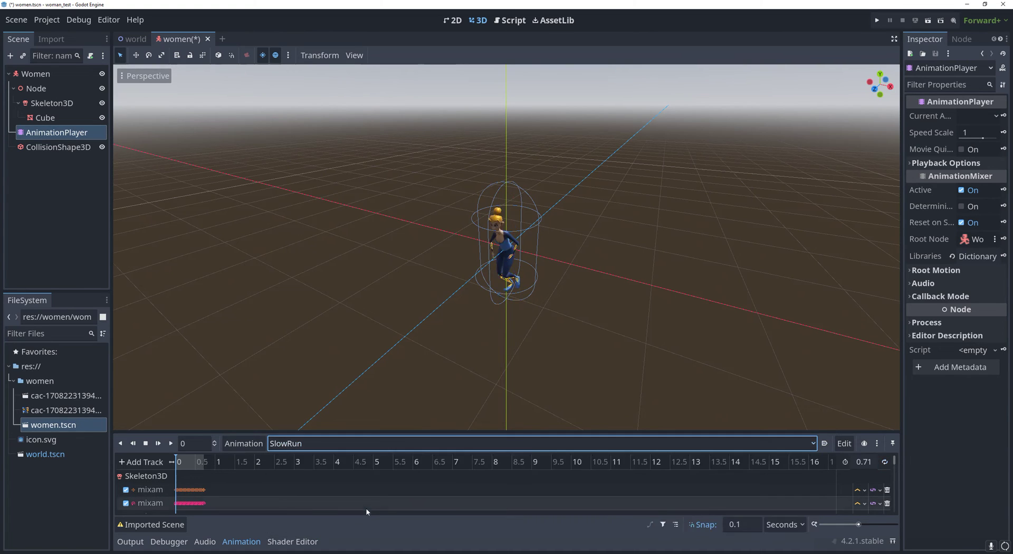
pyautogui.click(563, 449)
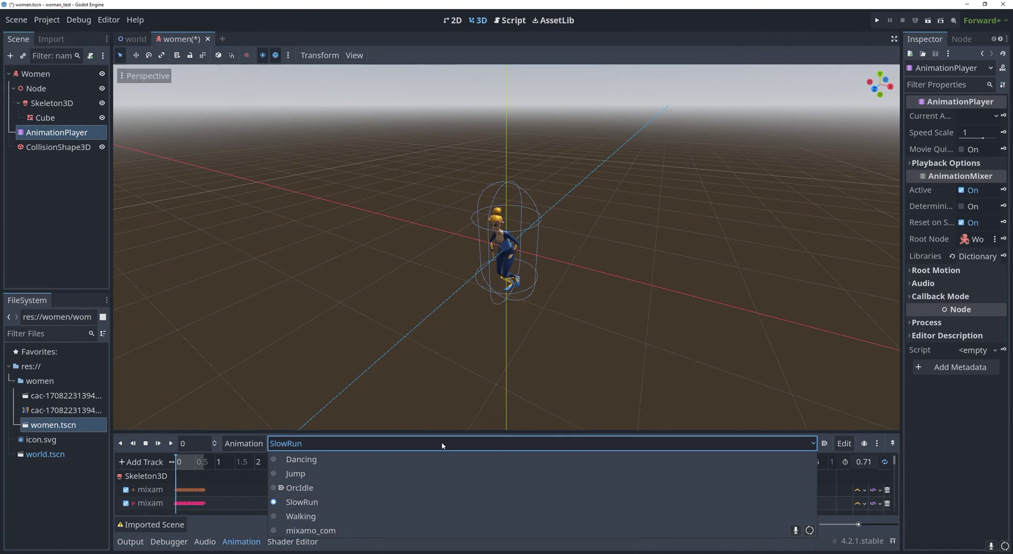
pyautogui.click(404, 460)
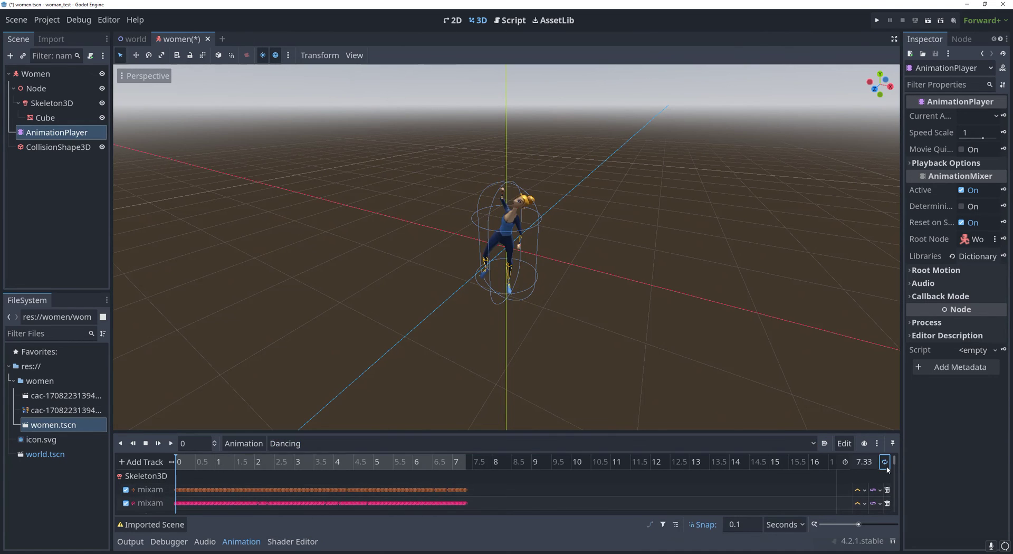
pyautogui.hotkey('ctrl', 's')
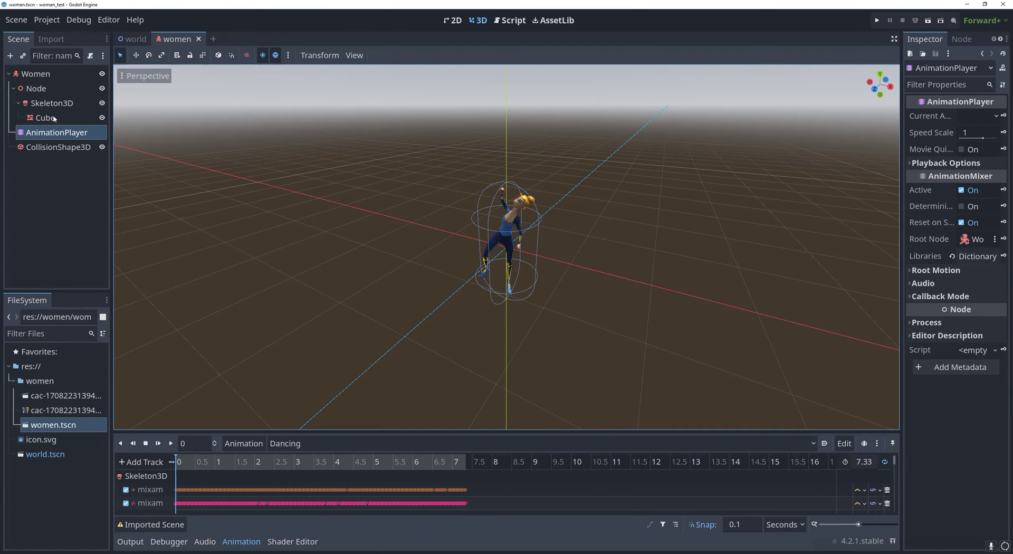
pyautogui.click(47, 74)
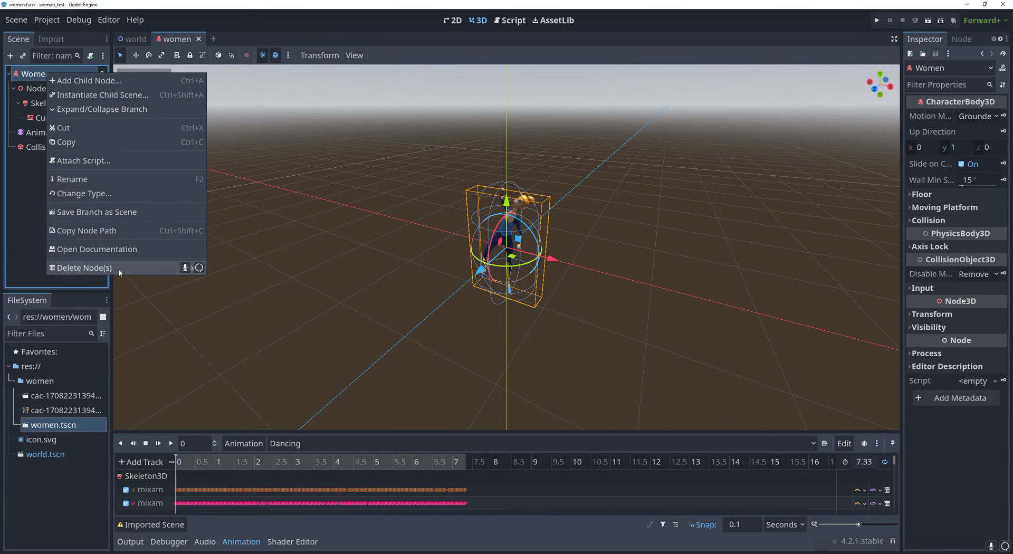
# Attach a new women.gd script to Women and delete its template code
pyautogui.click(84, 160)
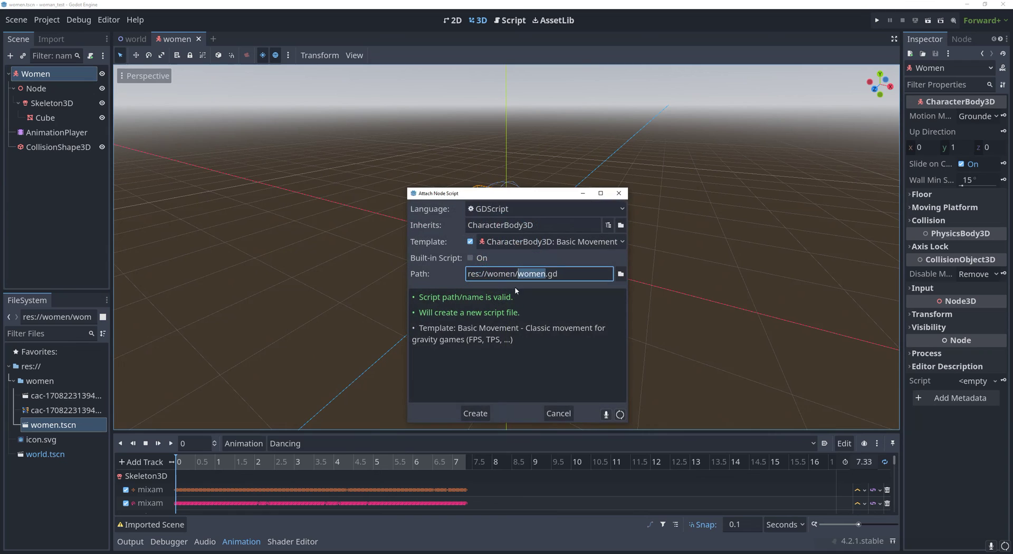
pyautogui.click(475, 414)
pyautogui.scroll(-5, 475, 238)
pyautogui.click(296, 339)
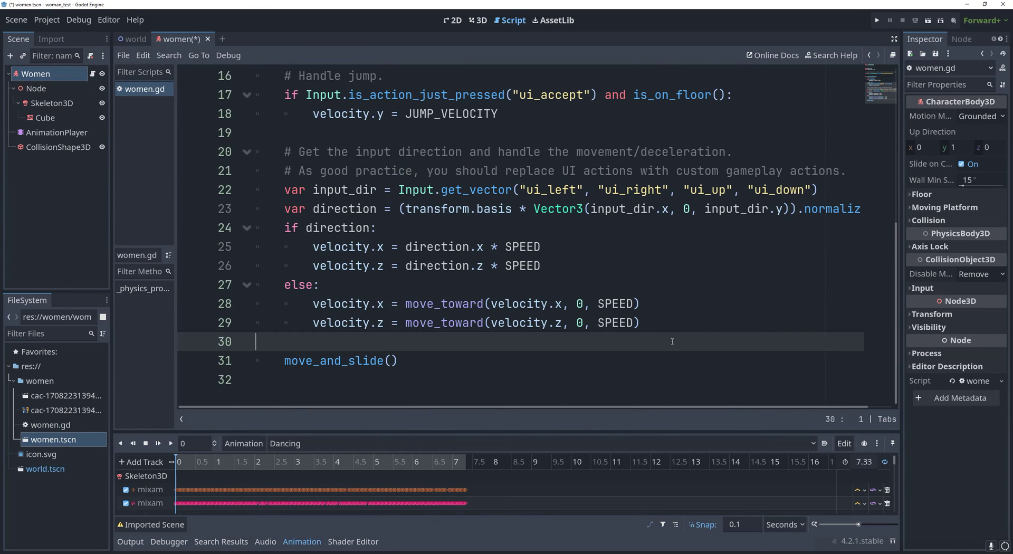
pyautogui.click(337, 362)
pyautogui.scroll(5, 475, 238)
pyautogui.keyDown('shift'); pyautogui.click(274, 103); pyautogui.keyUp('shift')
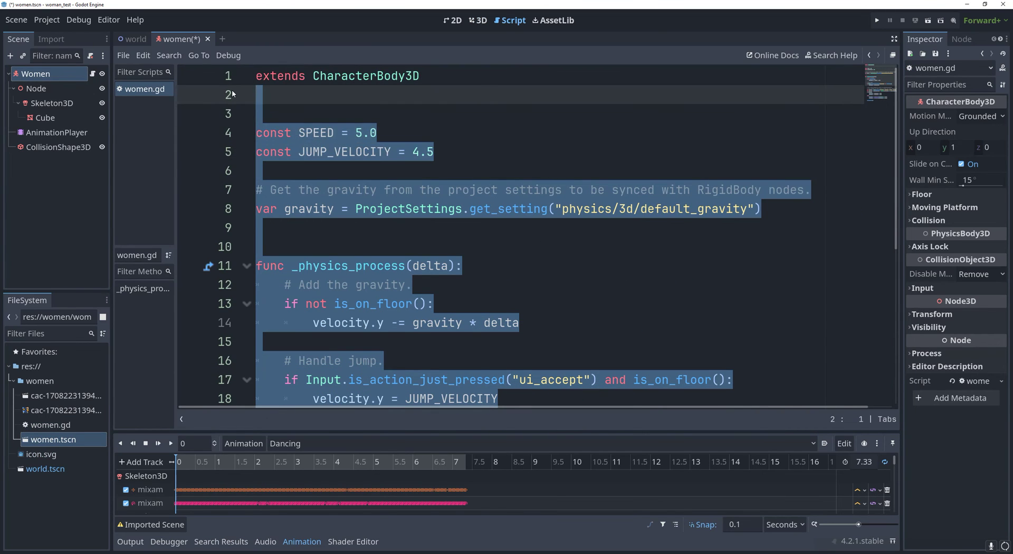
pyautogui.press('BackSpace')
# Add an onready AnimationPlayer reference and a _ready() function awaiting get_tree().create_timer
pyautogui.click(53, 133)
pyautogui.keyDown('ctrl'); pyautogui.moveTo(73, 136); pyautogui.dragTo(253, 96); pyautogui.keyUp('ctrl')
pyautogui.press('Down')
pyautogui.hotkey('ctrl', 's')
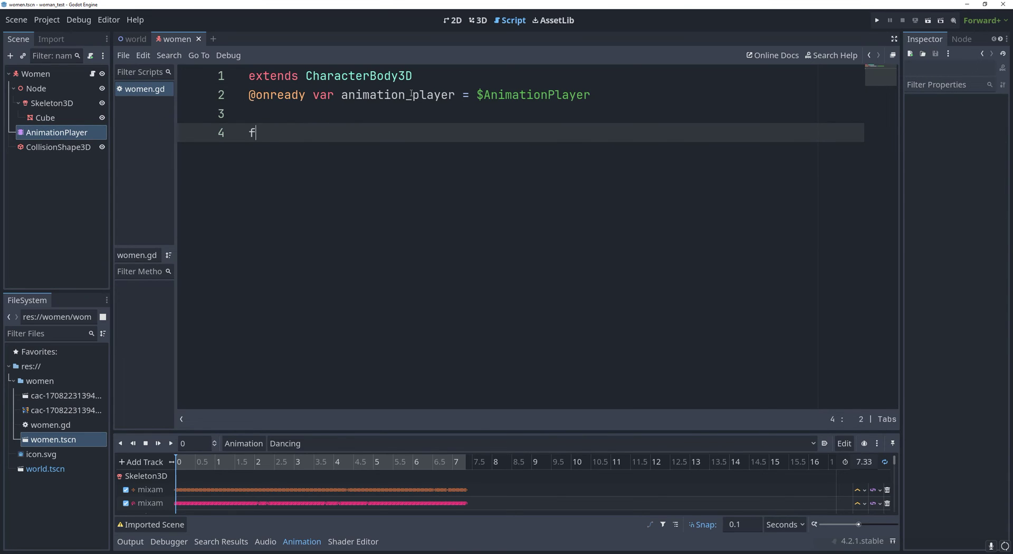
pyautogui.write('func read')
pyautogui.press('Return')
pyautogui.press('Return')
pyautogui.write('await get')
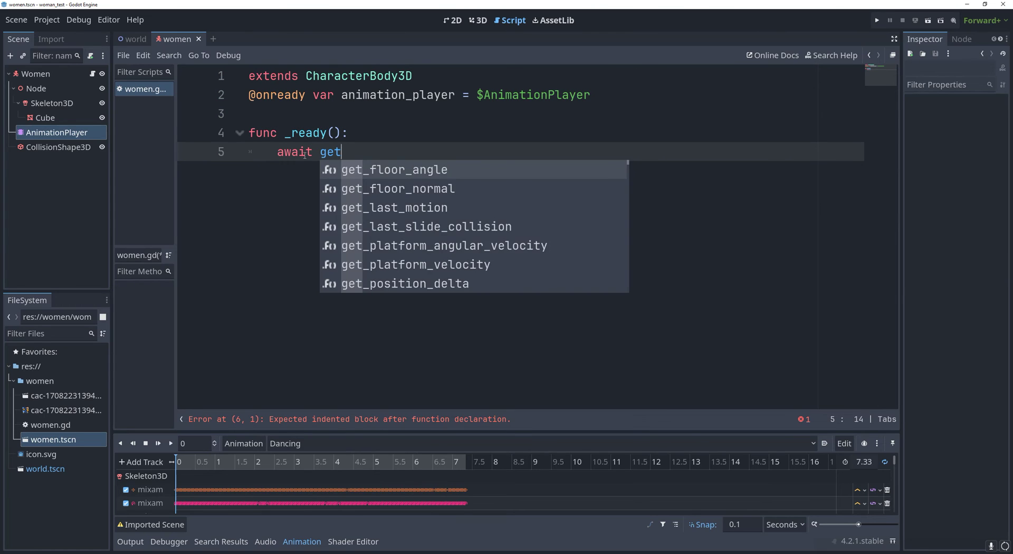
pyautogui.write('_tre')
pyautogui.press('Return')
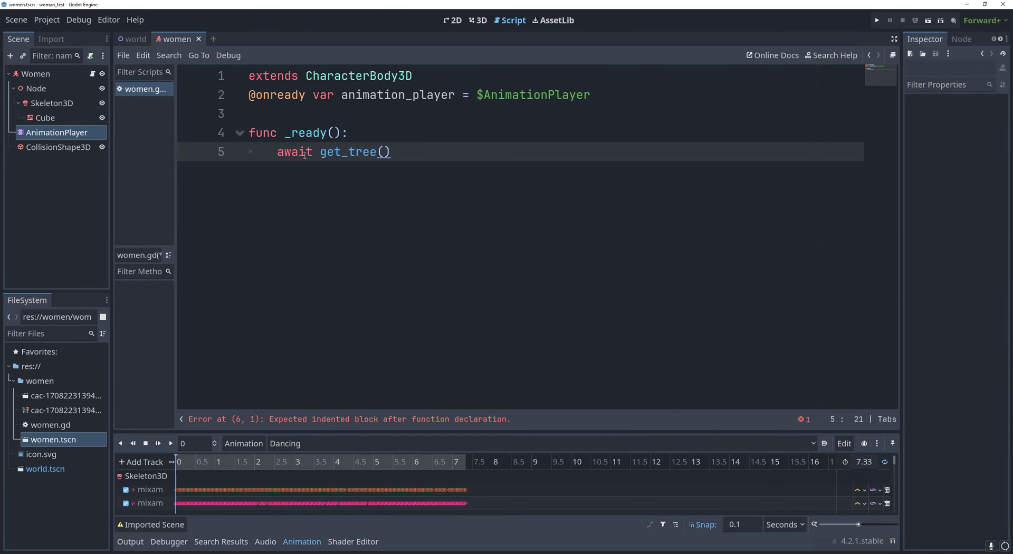
pyautogui.write('.cre')
pyautogui.press('Return')
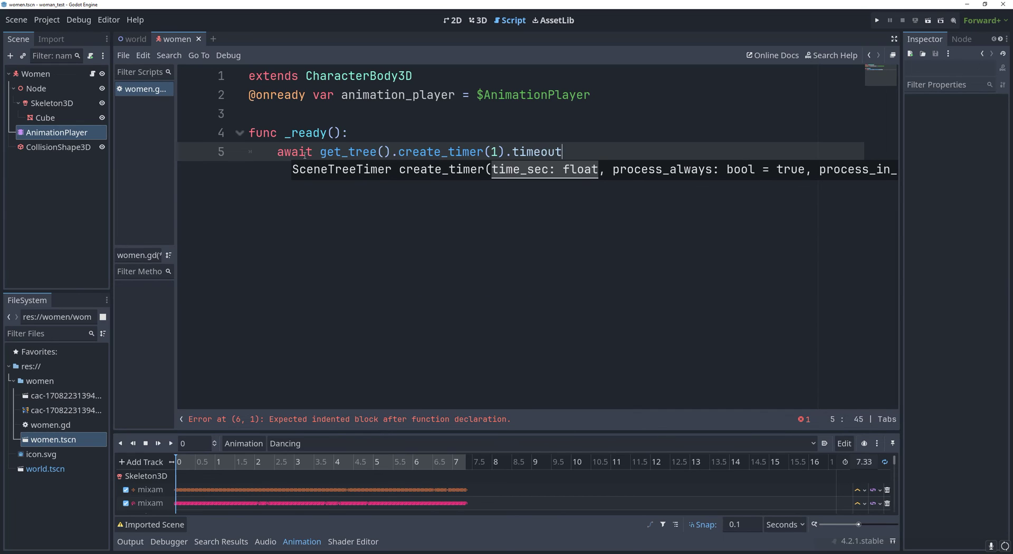
# Duplicate the timer-wait line into four waits with blank lines between them
pyautogui.tripleClick(558, 154)
pyautogui.hotkey('ctrl', 'c')
pyautogui.press('End')
pyautogui.press('Return')
pyautogui.press('Return')
pyautogui.hotkey('ctrl', 'v')
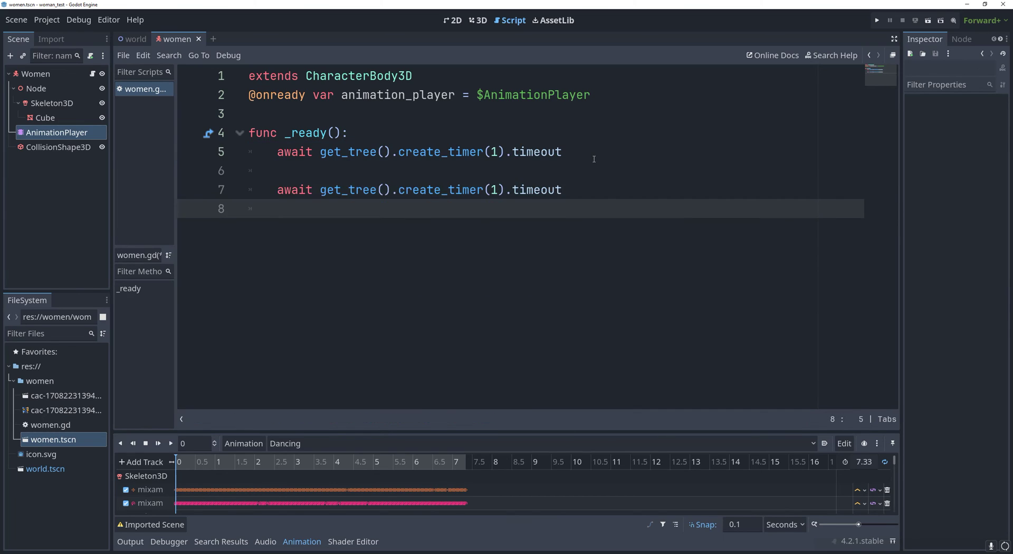
pyautogui.hotkey('ctrl', 'v')
pyautogui.hotkey('ctrl', 'v')
pyautogui.hotkey('ctrl', 'v')
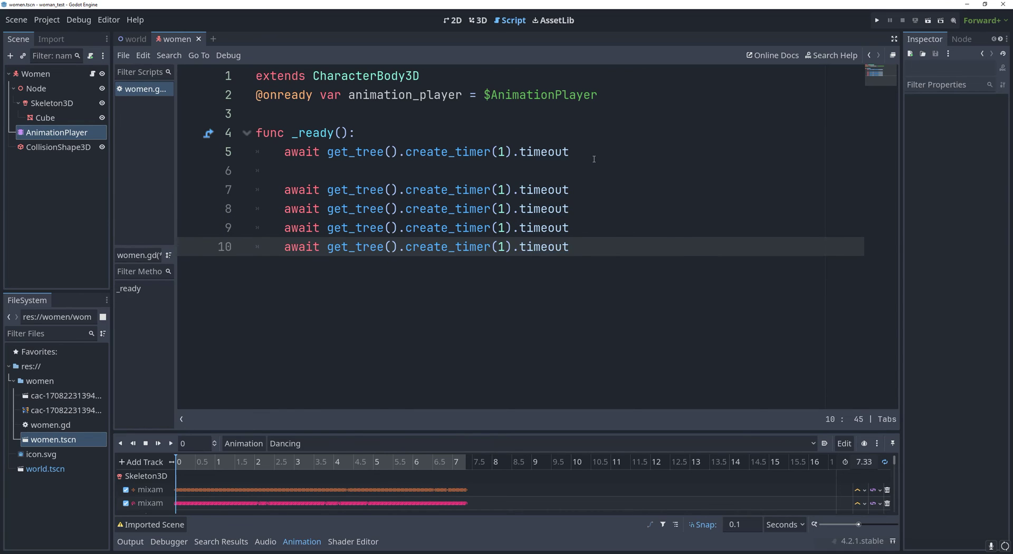
pyautogui.click(583, 189)
pyautogui.press('Return')
pyautogui.press('Down')
pyautogui.press('End')
pyautogui.press('Return')
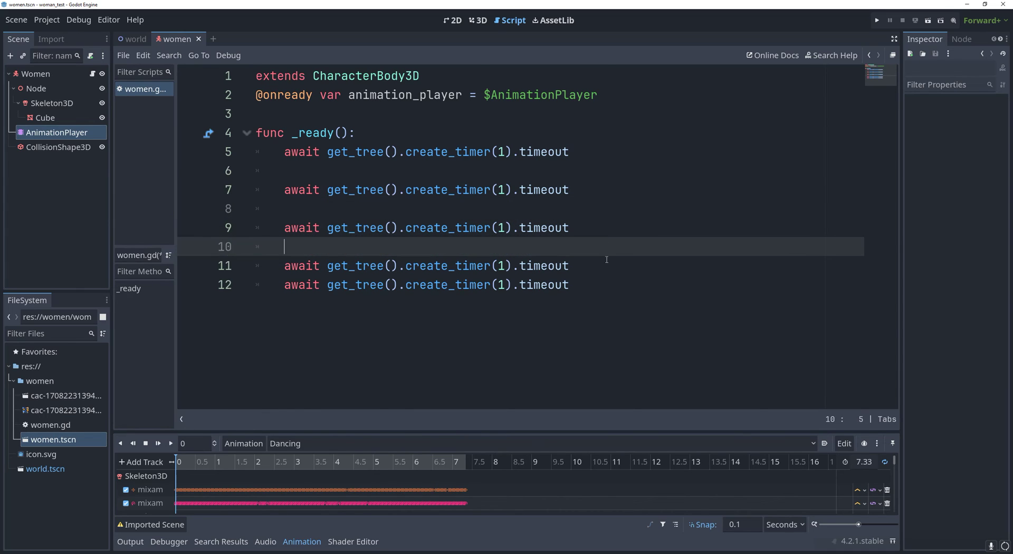
pyautogui.press('Down')
pyautogui.press('End')
pyautogui.press('Return')
pyautogui.press('Up')
pyautogui.press('Up')
pyautogui.press('Up')
pyautogui.press('Up')
pyautogui.press('Up')
pyautogui.press('Up')
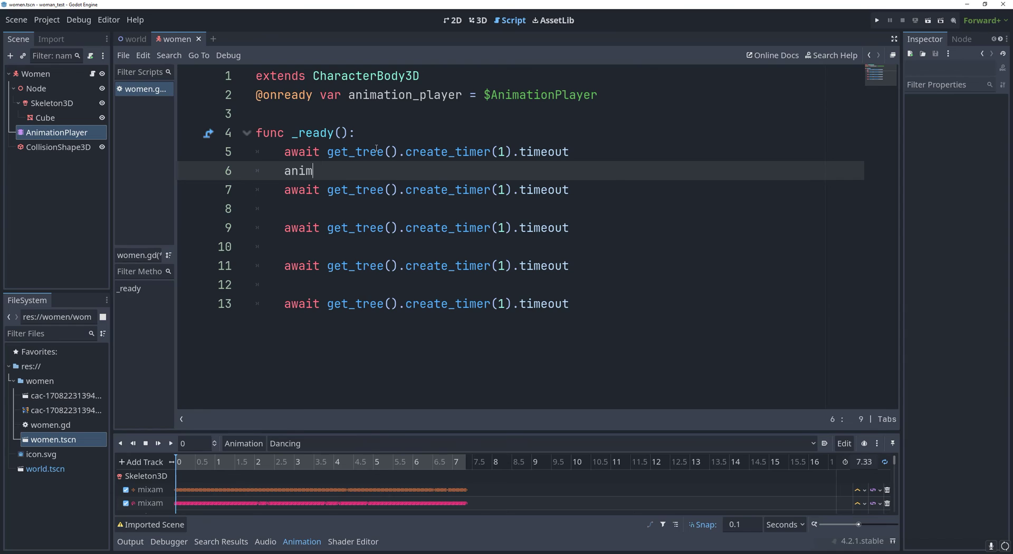
# Insert an animation_player.play("Dancing") statement after each wait
pyautogui.write('animation_player.p')
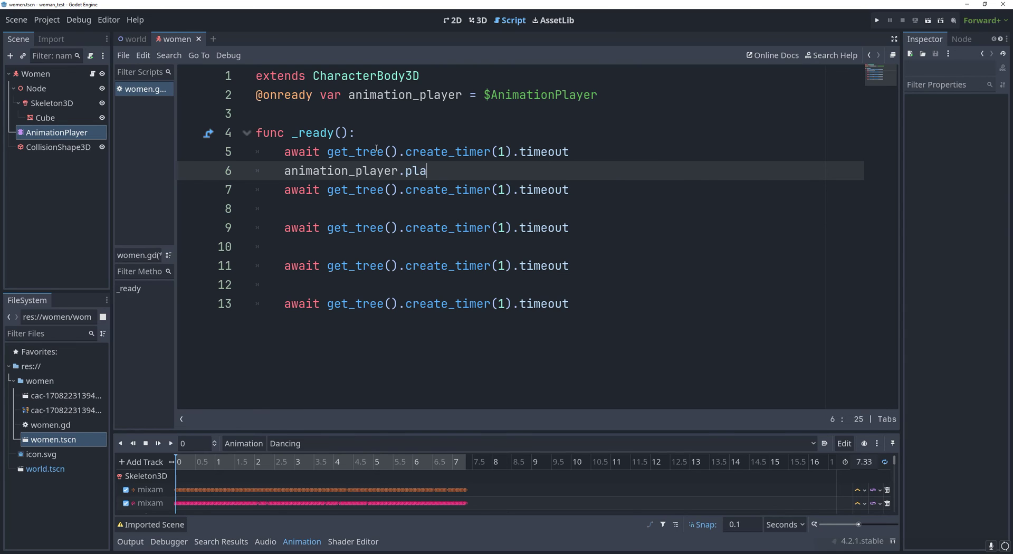
pyautogui.write('la')
pyautogui.press('Return')
pyautogui.press('Return')
pyautogui.click(362, 210)
pyautogui.hotkey('ctrl', 'v')
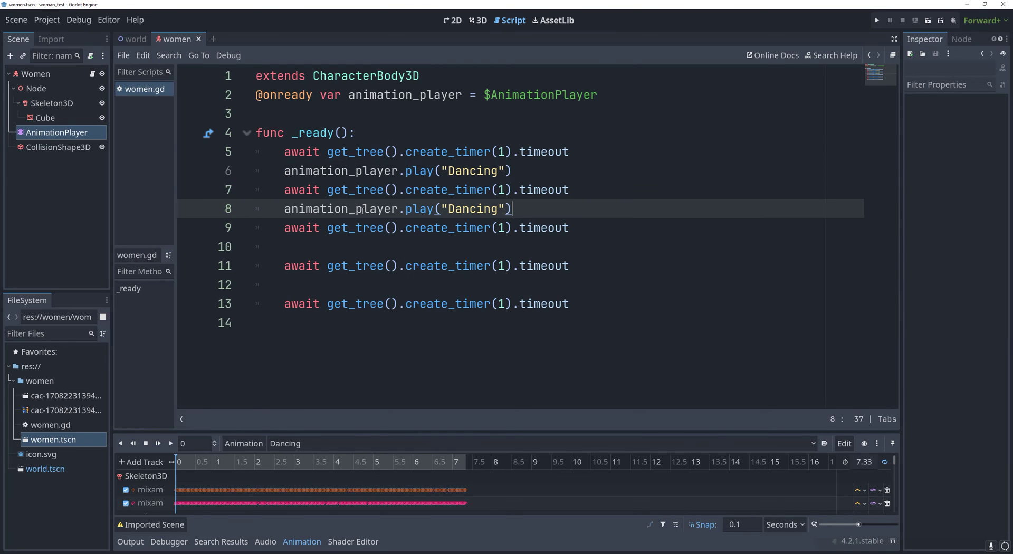
pyautogui.click(285, 246)
pyautogui.click(305, 280)
pyautogui.hotkey('ctrl', 'v')
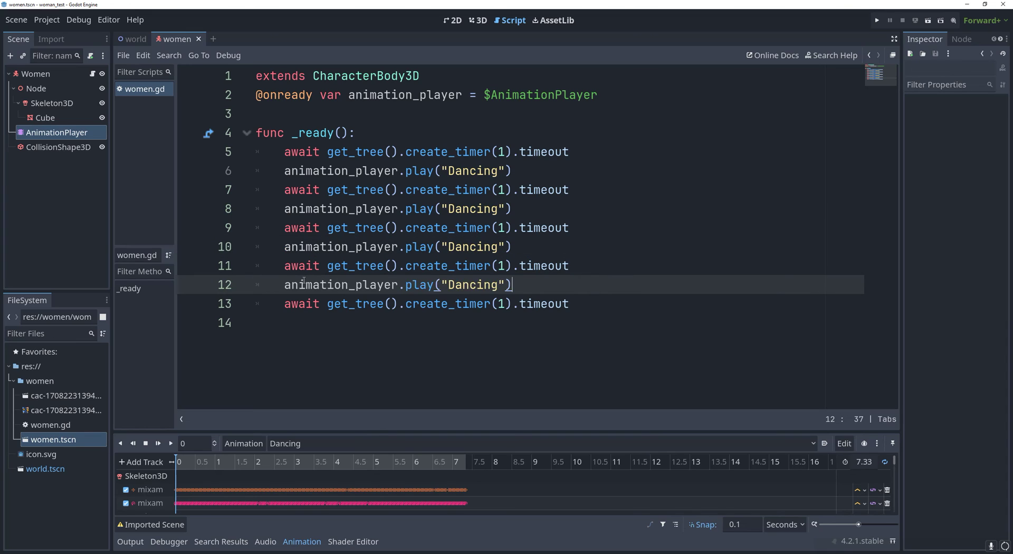
# Change the later play calls to Walking, SlowRun and Jump, then run the game
pyautogui.press('Up')
pyautogui.press('Up')
pyautogui.press('Up')
pyautogui.press('Up')
pyautogui.doubleClick(466, 207)
pyautogui.write('w')
pyautogui.press('Return')
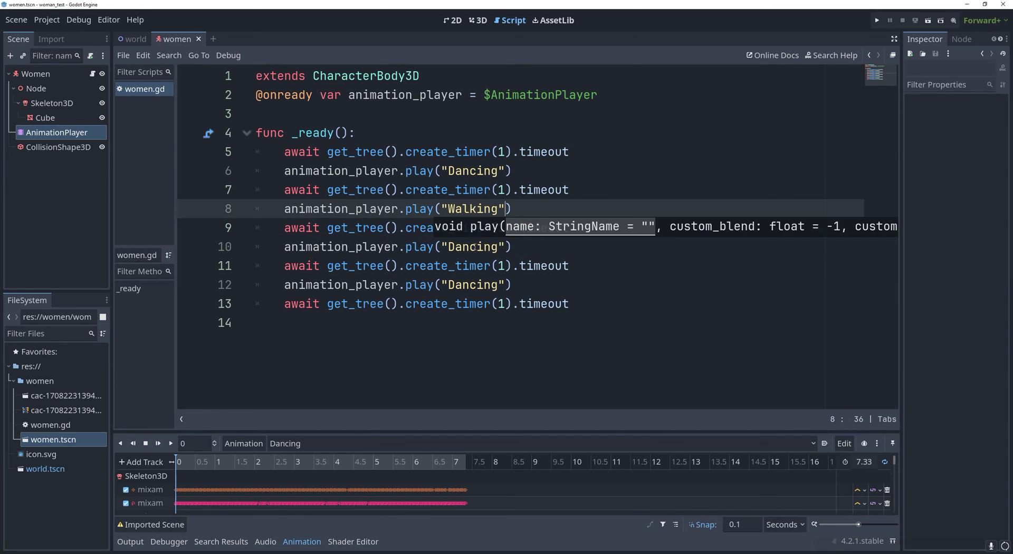
pyautogui.doubleClick(472, 247)
pyautogui.write('s')
pyautogui.press('Return')
pyautogui.doubleClick(472, 284)
pyautogui.write('j')
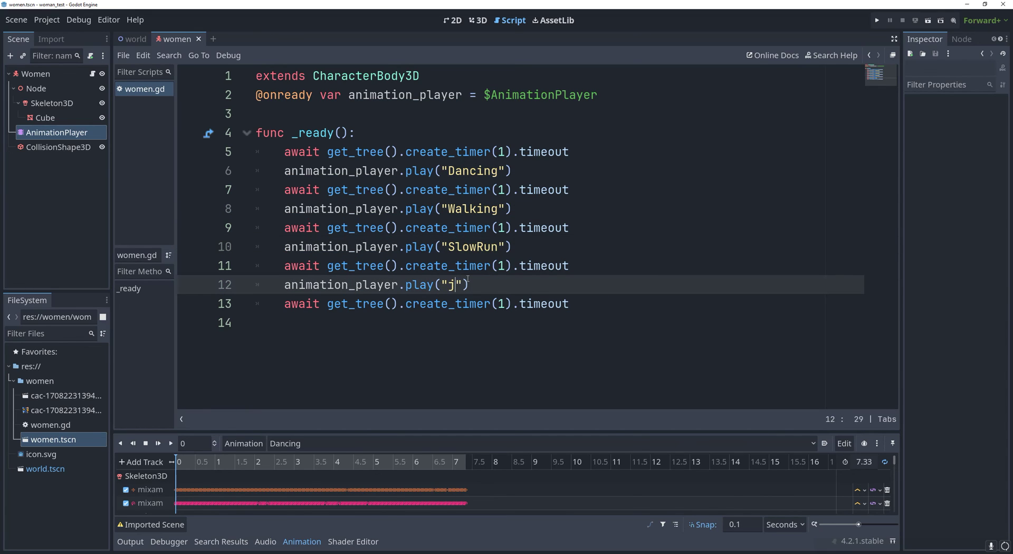
pyautogui.press('Return')
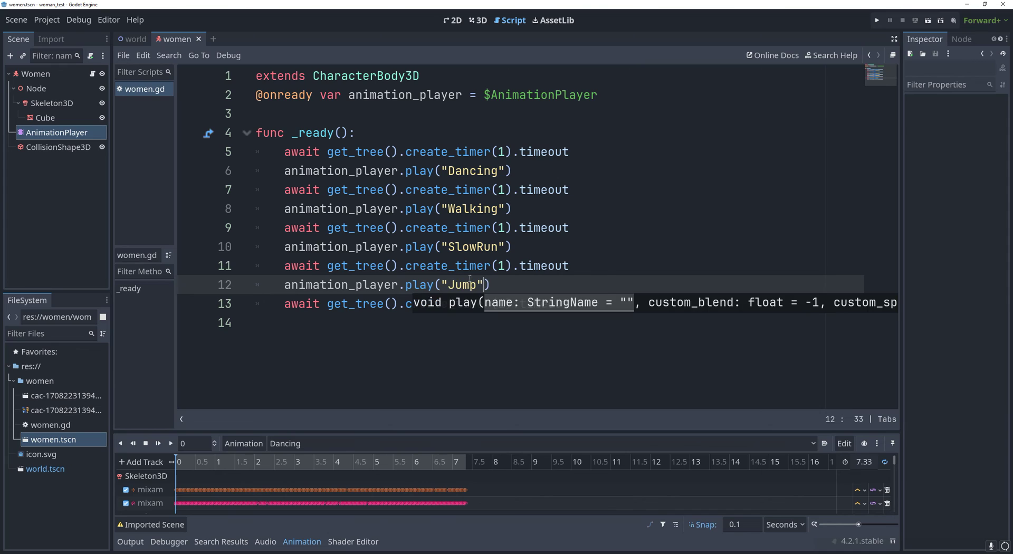
pyautogui.click(523, 247)
pyautogui.press('F5')
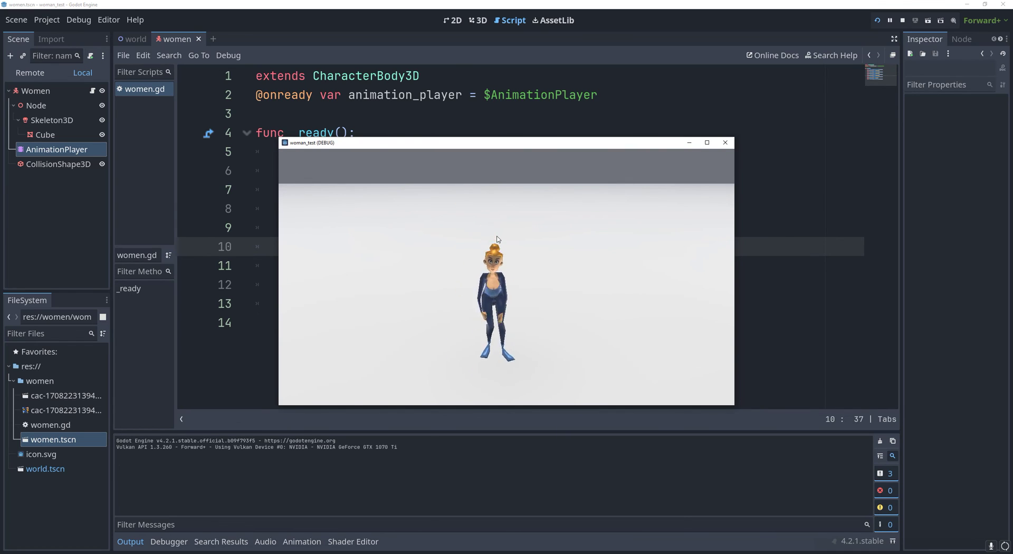
# Stop the game and change the second and third create_timer waits to 3 and the fourth to 2
pyautogui.press('F8')
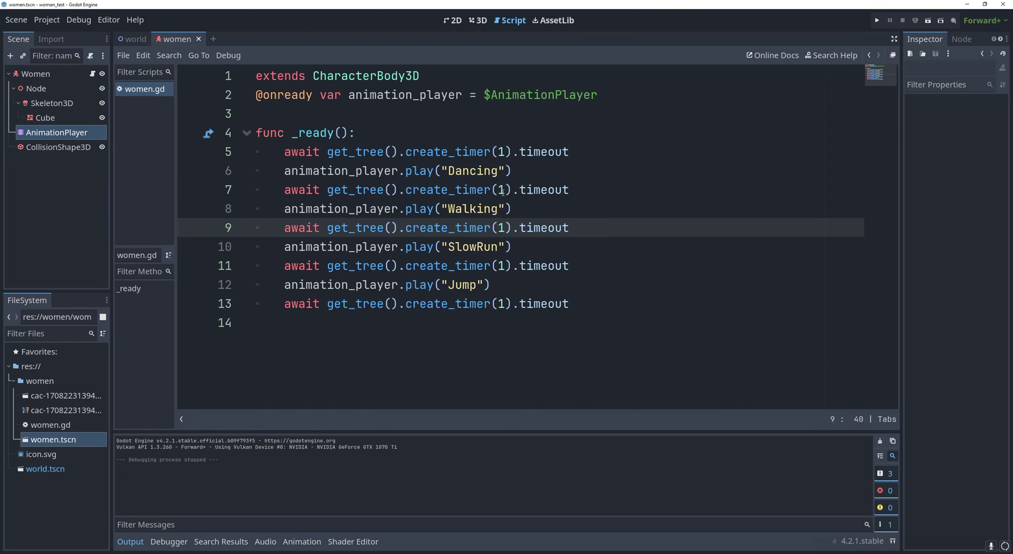
pyautogui.click(503, 191)
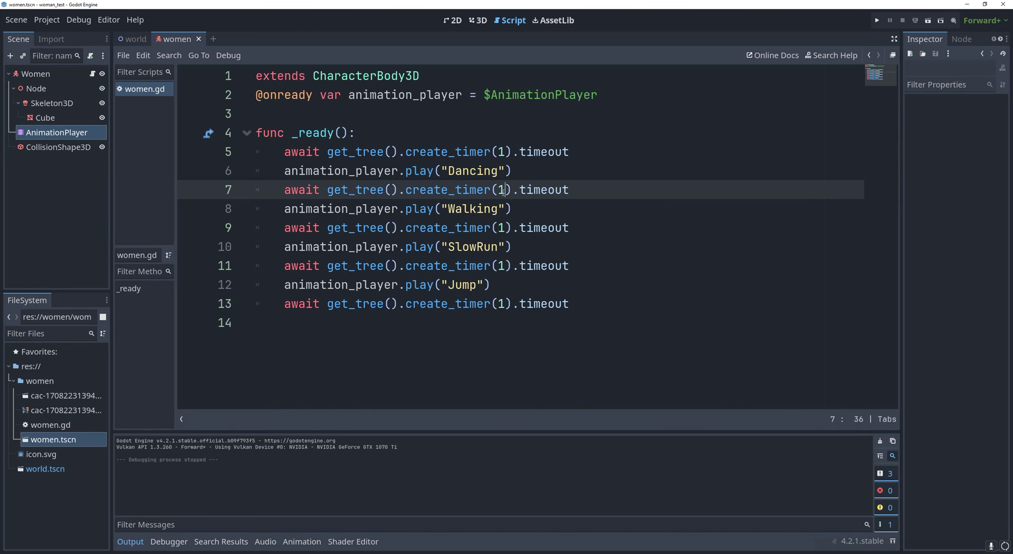
pyautogui.write('3')
pyautogui.click(501, 228)
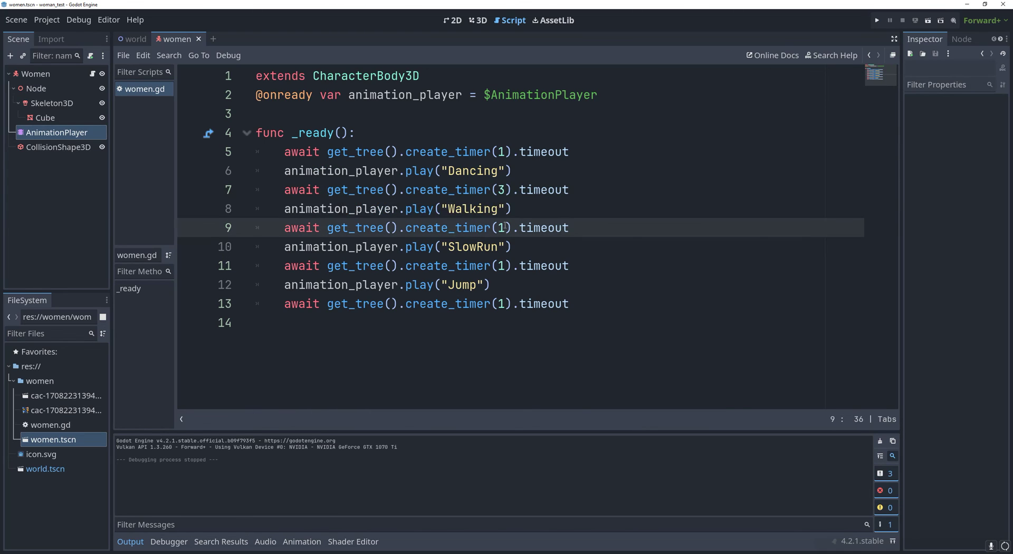
pyautogui.press('BackSpace')
pyautogui.write('3')
pyautogui.click(501, 266)
pyautogui.press('BackSpace')
pyautogui.write('2')
# Move the final wait and Jump lines up to sit right after the Walking line
pyautogui.moveTo(502, 277); pyautogui.dragTo(258, 268)
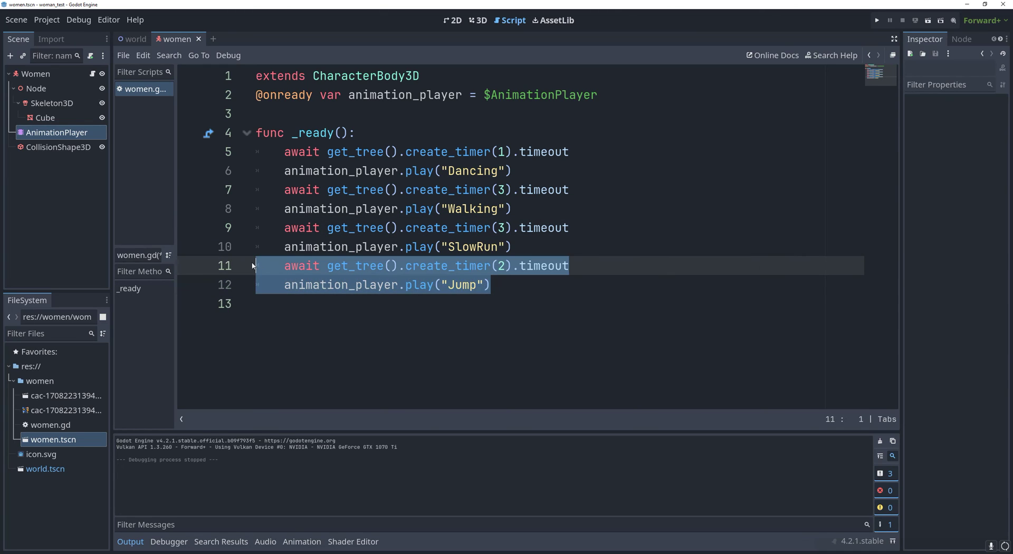
pyautogui.press('BackSpace')
pyautogui.click(525, 207)
pyautogui.press('Return')
pyautogui.hotkey('ctrl', 'v')
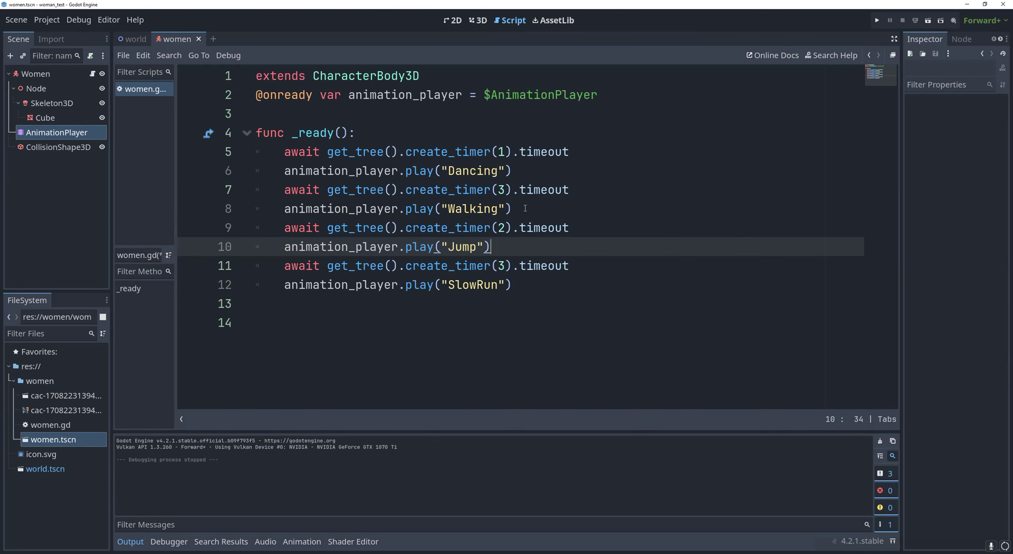
# Set the wait before Jump to 3 seconds and run the game with F5
pyautogui.click(507, 228)
pyautogui.press('BackSpace')
pyautogui.write('3')
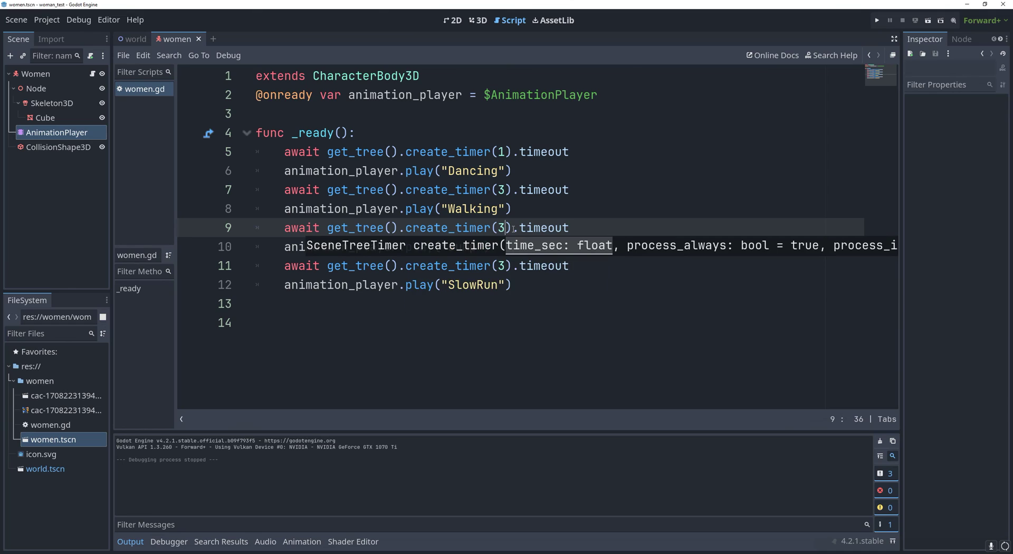
pyautogui.press('F5')
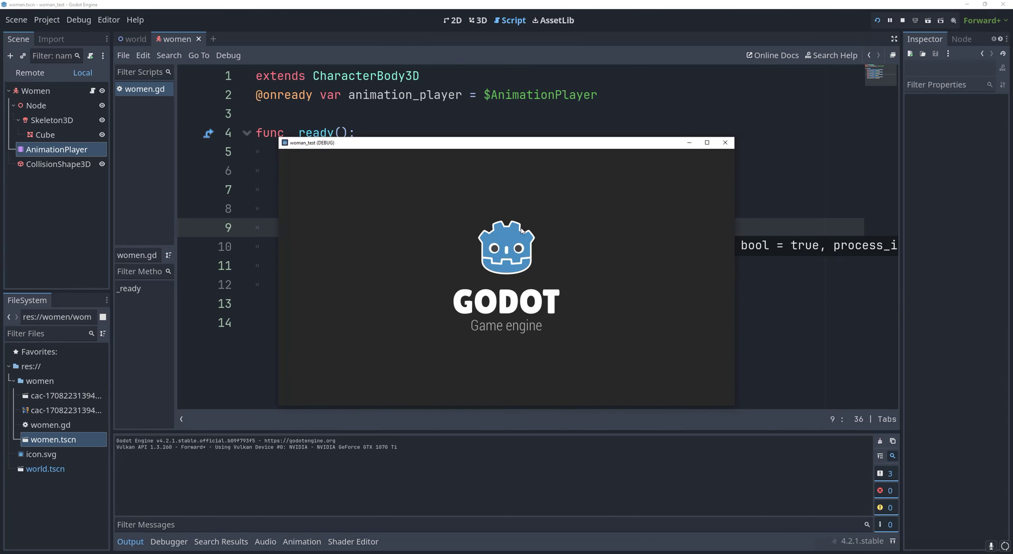